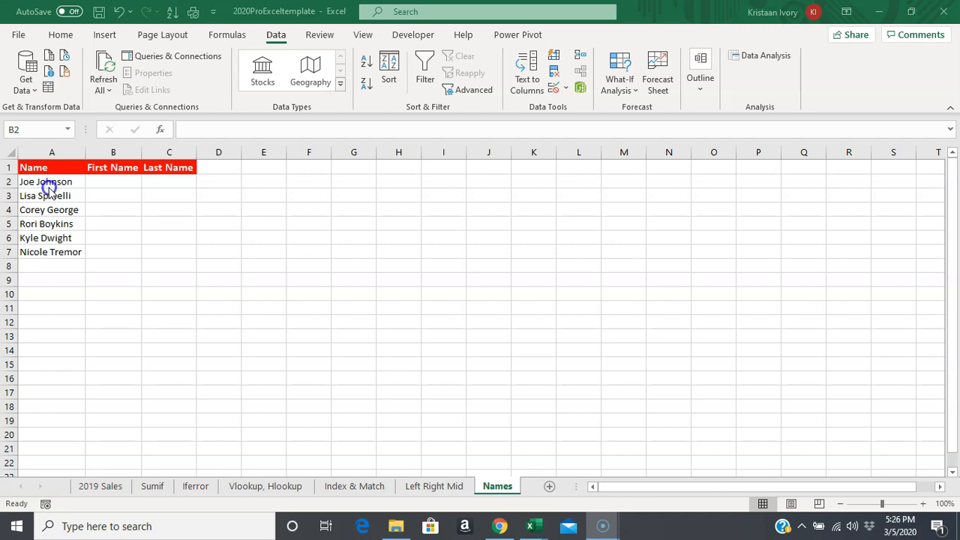
{"action": "left_click", "coordinate": [46, 183]}
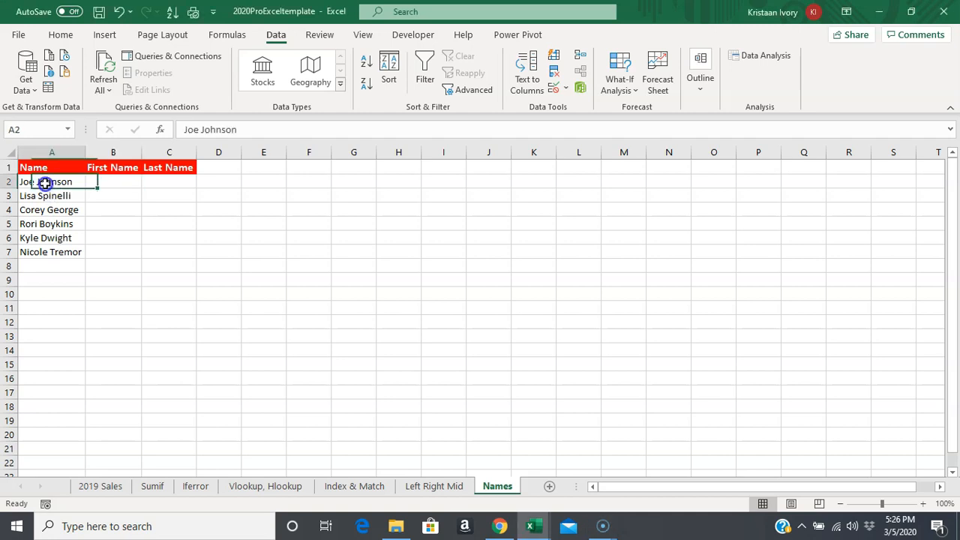
{"action": "left_click", "coordinate": [109, 181]}
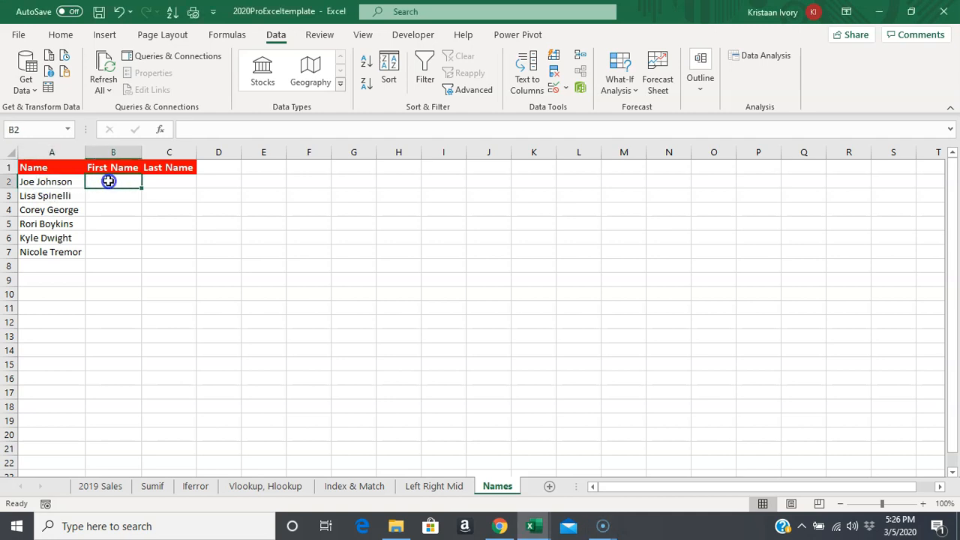
{"action": "left_click", "coordinate": [159, 183]}
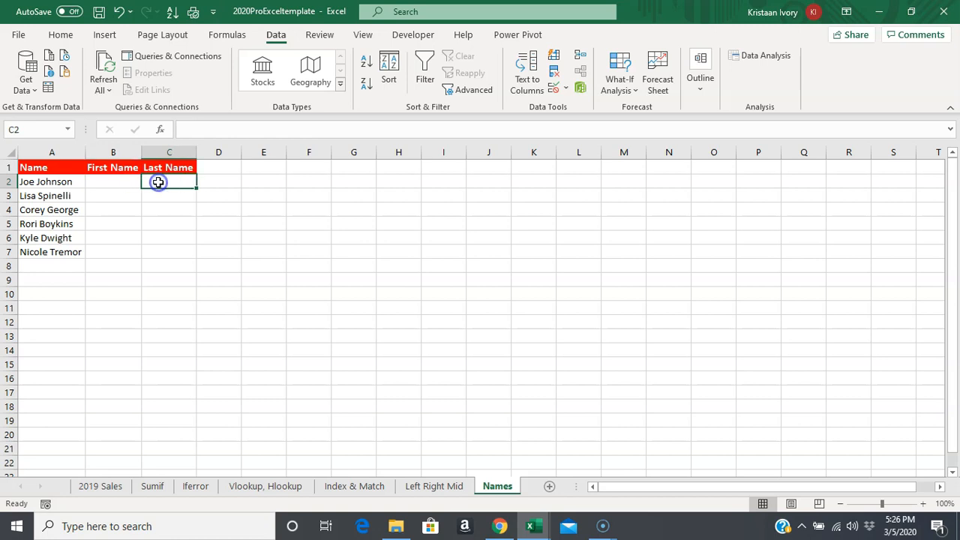
Split the full names in A2:A7 with Text to Columns, delimited by space, in General format with destination $A$2.
{"action": "left_click", "coordinate": [48, 181]}
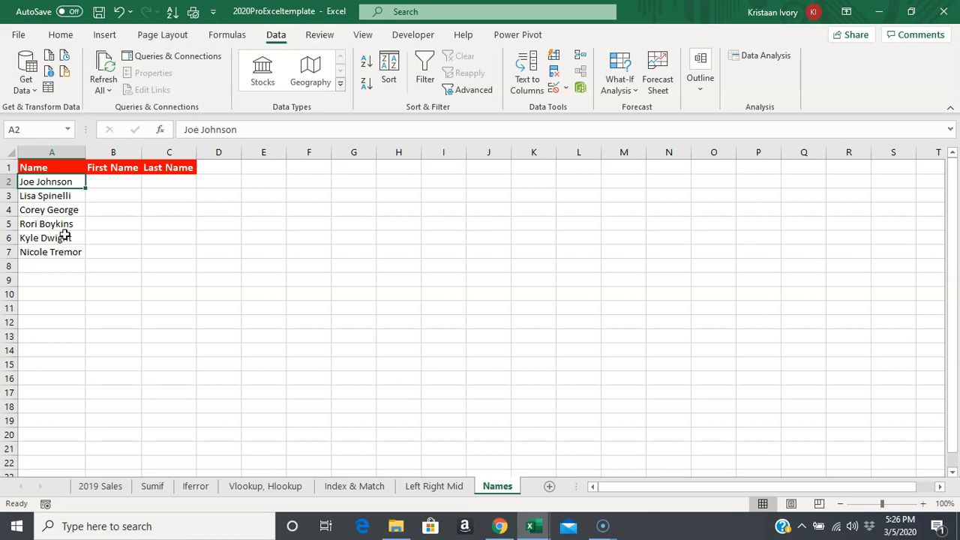
{"action": "left_click", "coordinate": [47, 253], "text": "shift"}
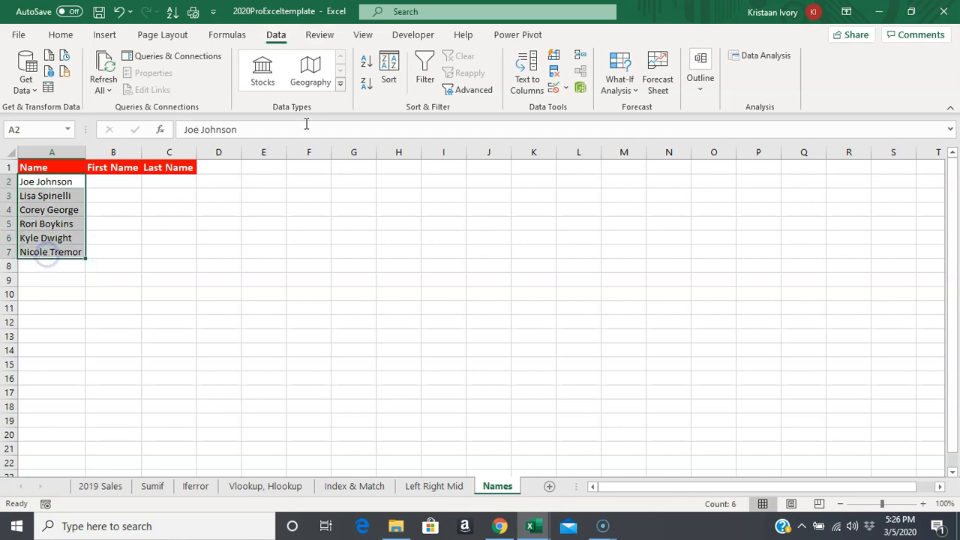
{"action": "left_click", "coordinate": [517, 75]}
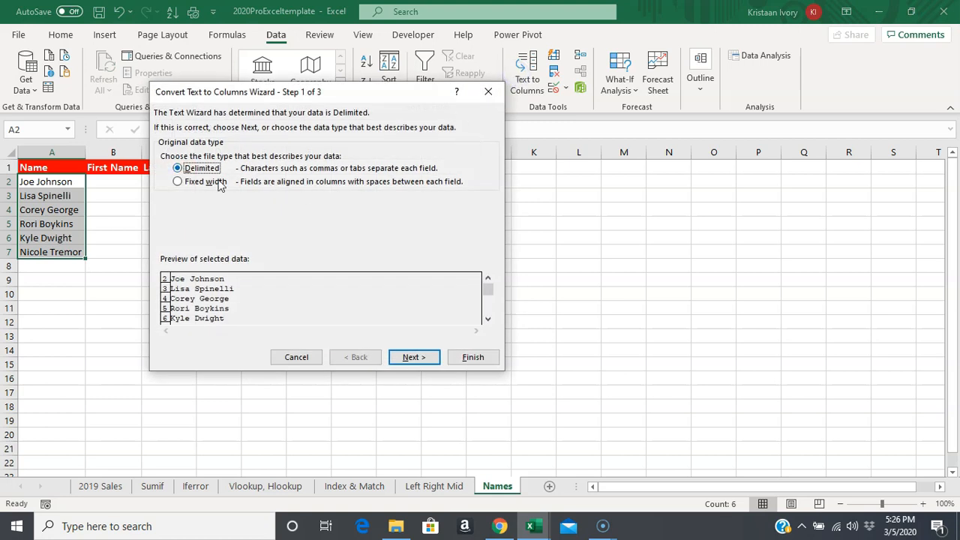
{"action": "left_click", "coordinate": [410, 359]}
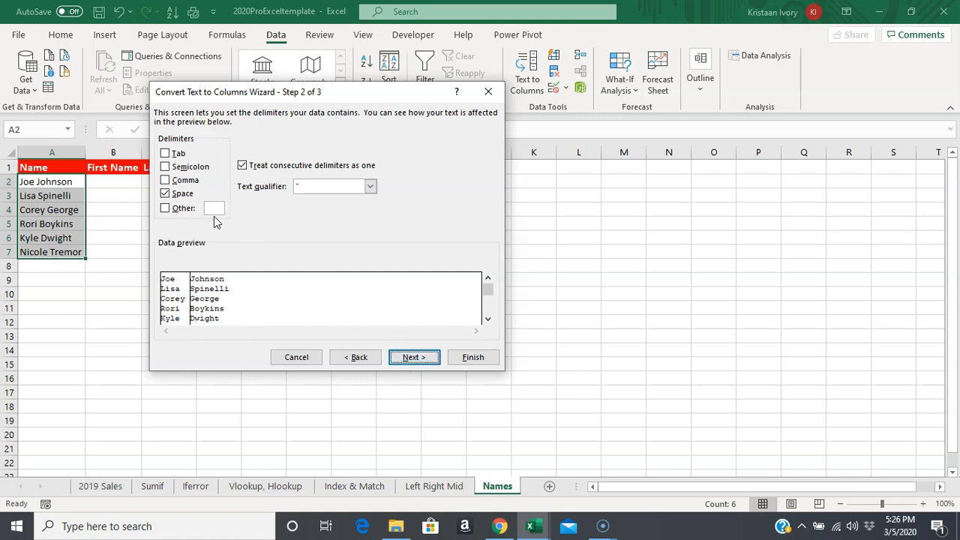
{"action": "left_click", "coordinate": [412, 357]}
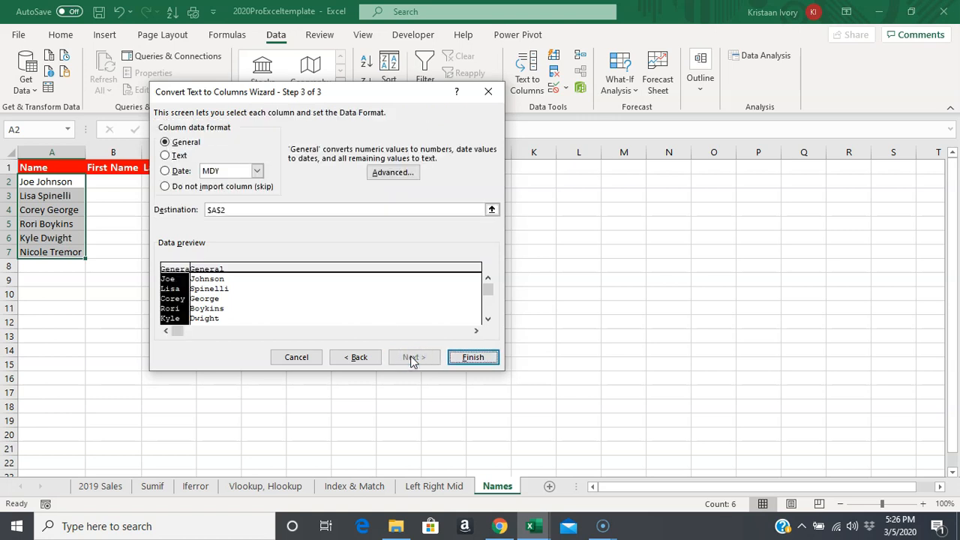
{"action": "left_click", "coordinate": [478, 358]}
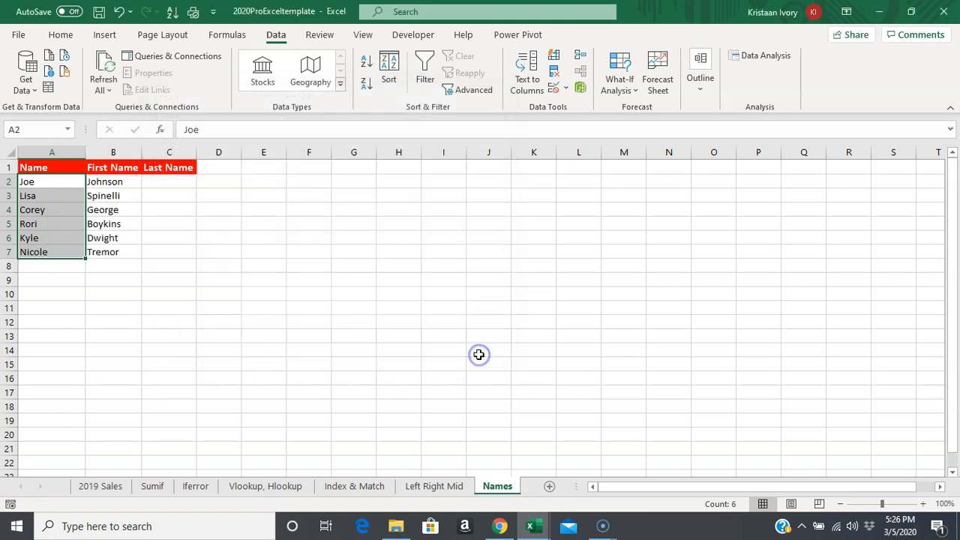
Check the split names in columns A and B, and undo the Text to Columns split.
{"action": "left_click", "coordinate": [129, 235]}
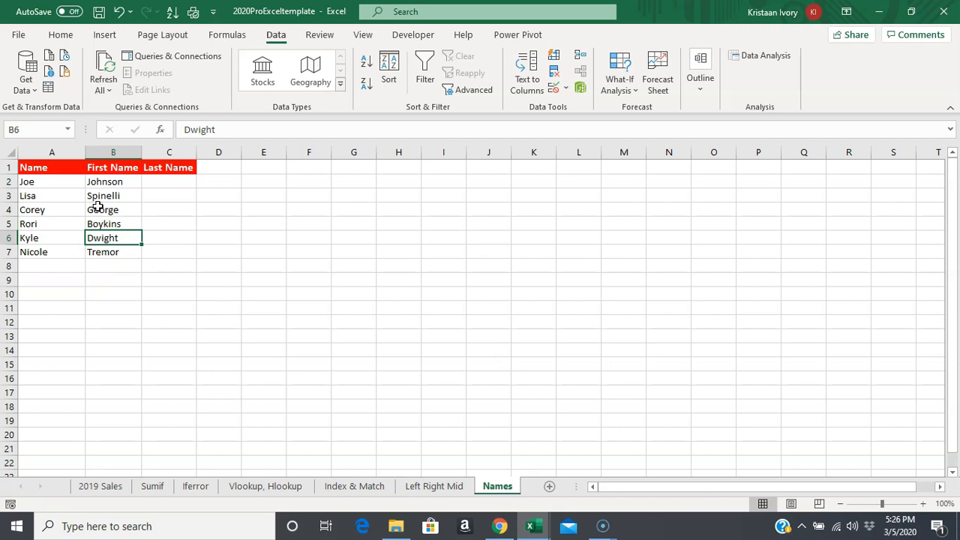
{"action": "left_click", "coordinate": [62, 186]}
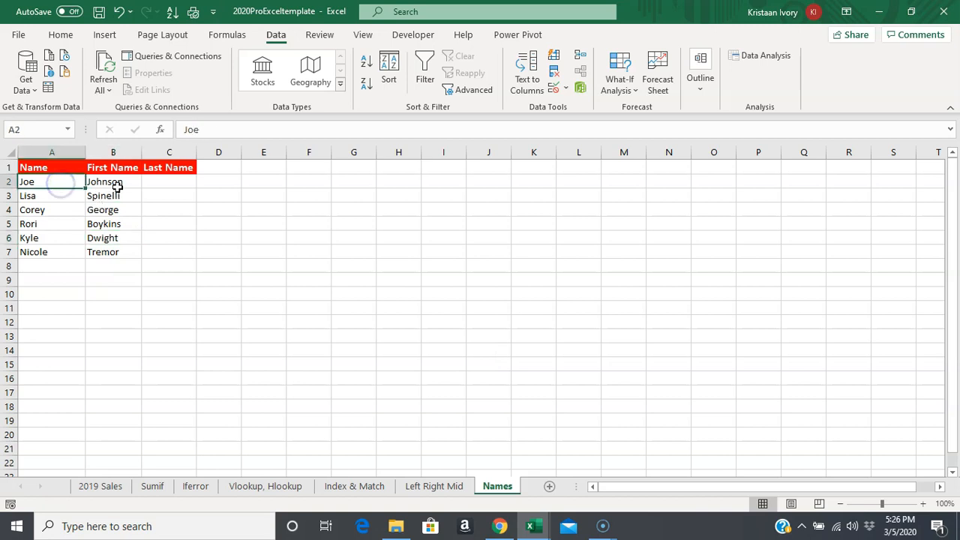
{"action": "left_click", "coordinate": [117, 187]}
{"action": "left_click", "coordinate": [58, 195]}
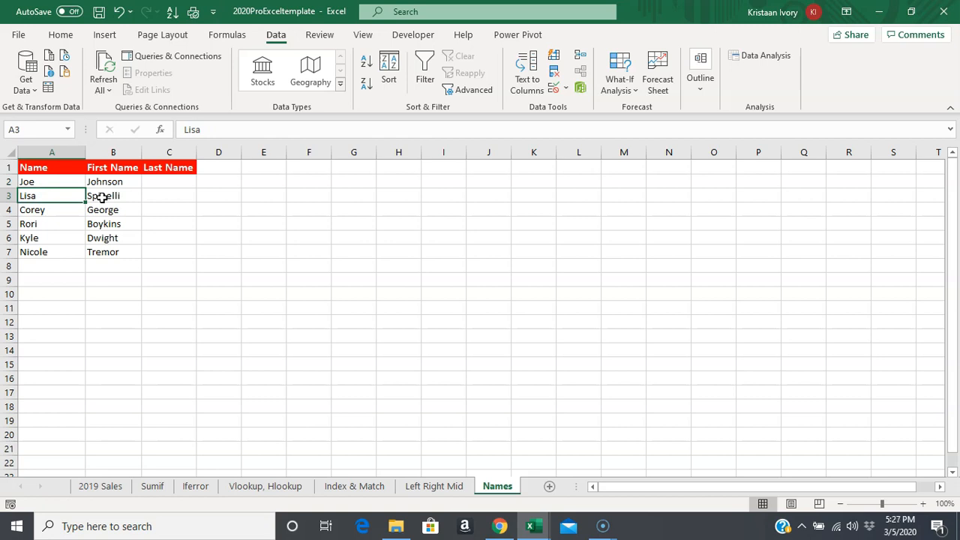
{"action": "left_click", "coordinate": [72, 180]}
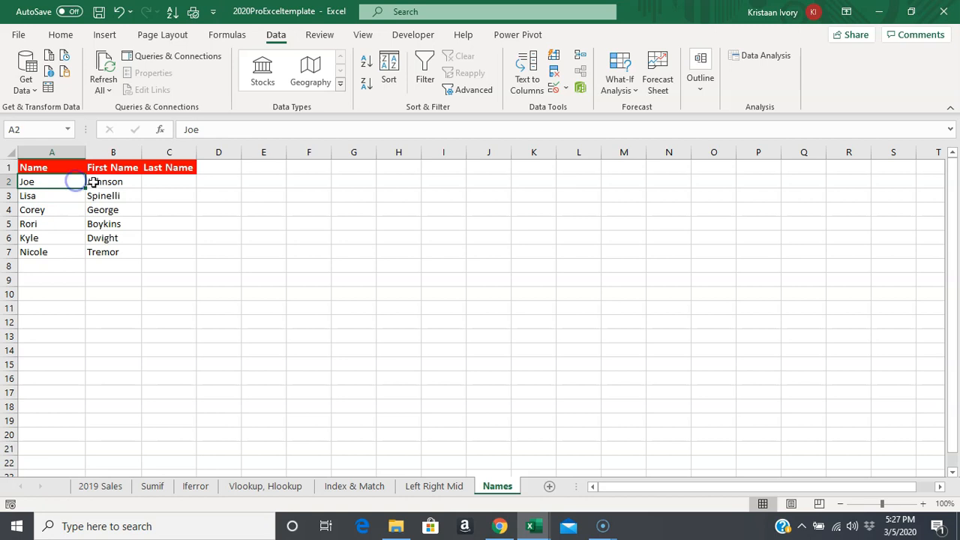
{"action": "left_click", "coordinate": [98, 183]}
{"action": "left_click", "coordinate": [39, 185]}
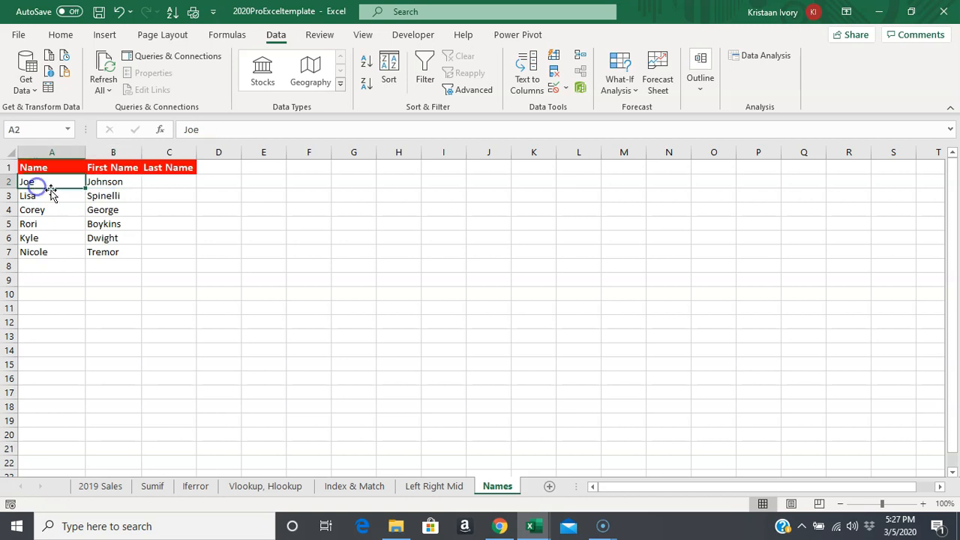
{"action": "left_click", "coordinate": [105, 185]}
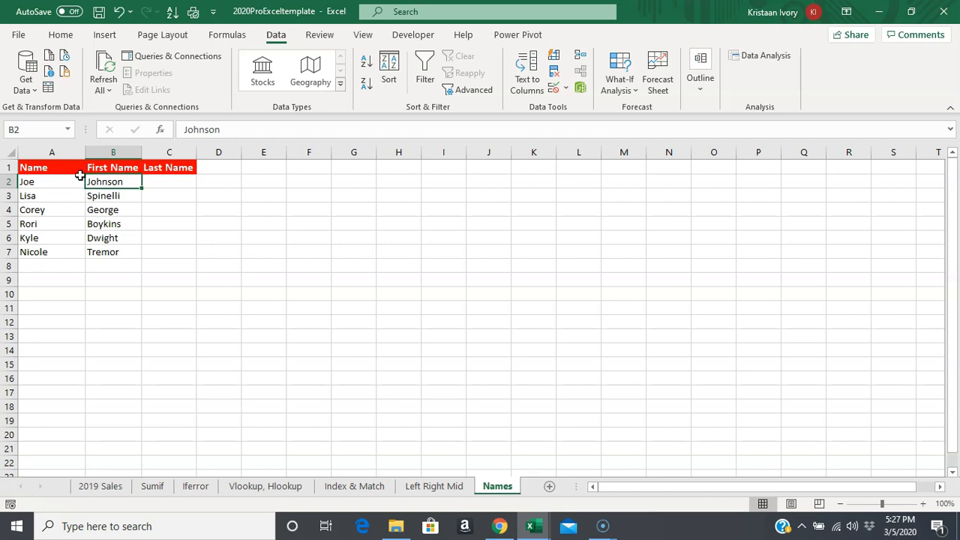
{"action": "key", "text": "ctrl+z"}
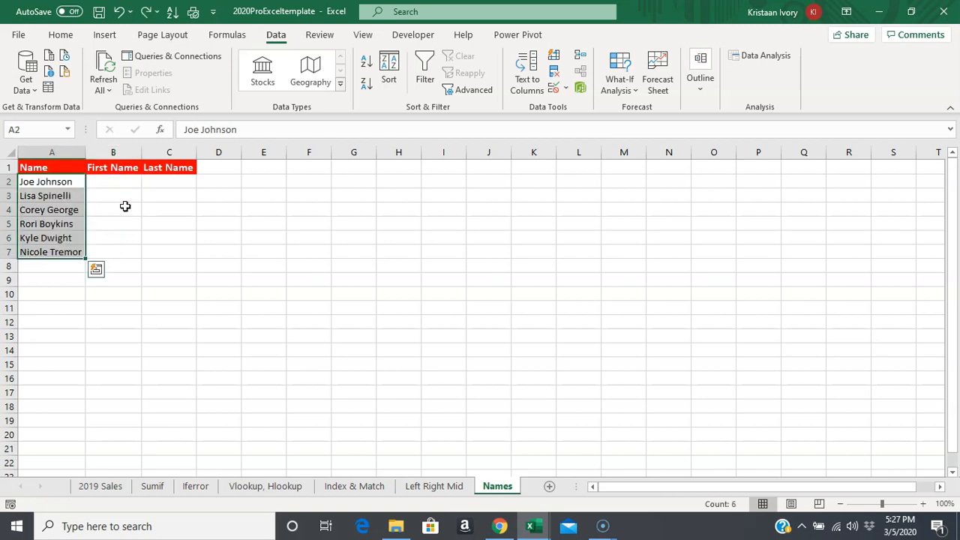
Enter the formula =LEFT(A2,3) in B2 under First Name.
{"action": "left_click", "coordinate": [115, 182]}
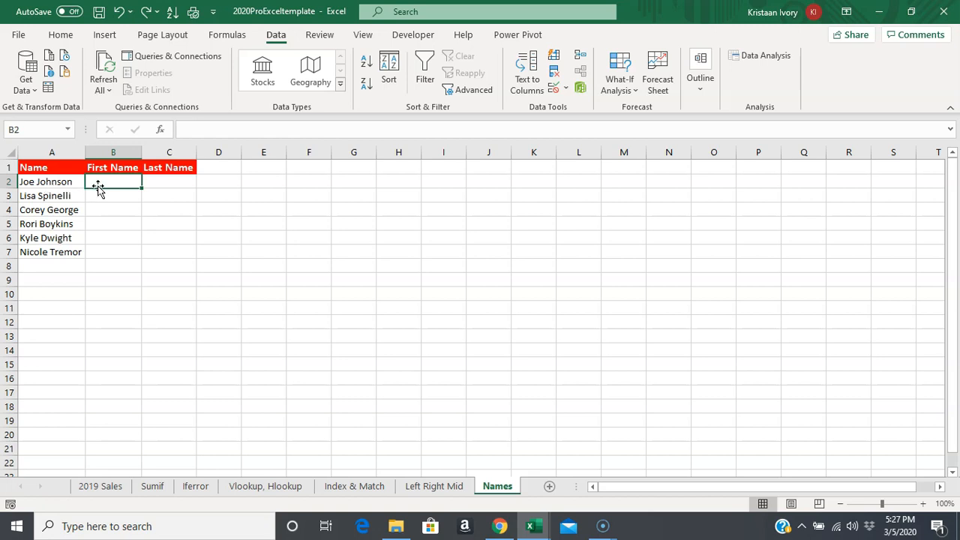
{"action": "type", "text": "=left"}
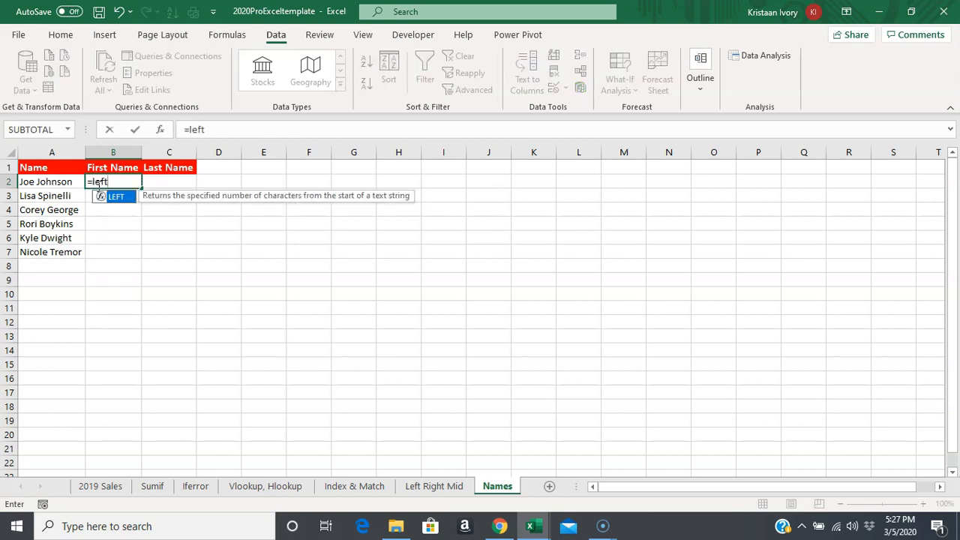
{"action": "type", "text": "("}
{"action": "left_click", "coordinate": [56, 181]}
{"action": "type", "text": ",3)"}
{"action": "key", "text": "Return"}
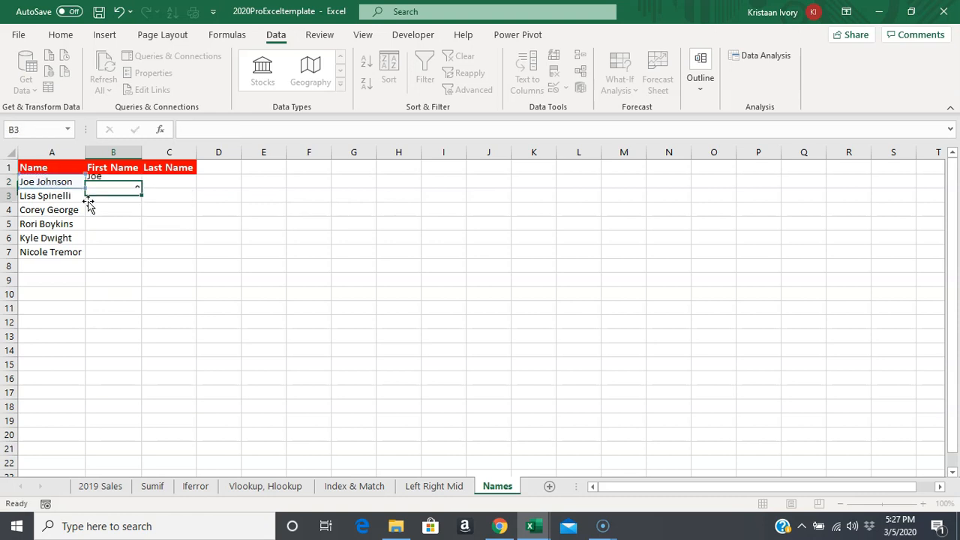
Fill the LEFT formula from B2 down through B7 and check the copied formula in B6.
{"action": "key", "text": "Up"}
{"action": "key", "text": "shift+Down"}
{"action": "key", "text": "shift+Down"}
{"action": "key", "text": "shift+Down"}
{"action": "key", "text": "shift+Down"}
{"action": "key", "text": "shift+Down"}
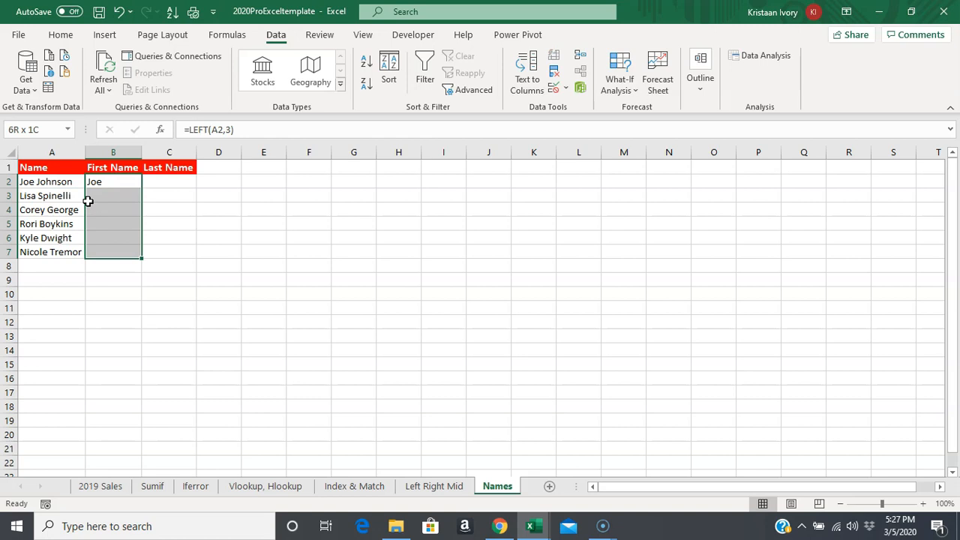
{"action": "key", "text": "ctrl+d"}
{"action": "left_click", "coordinate": [112, 240]}
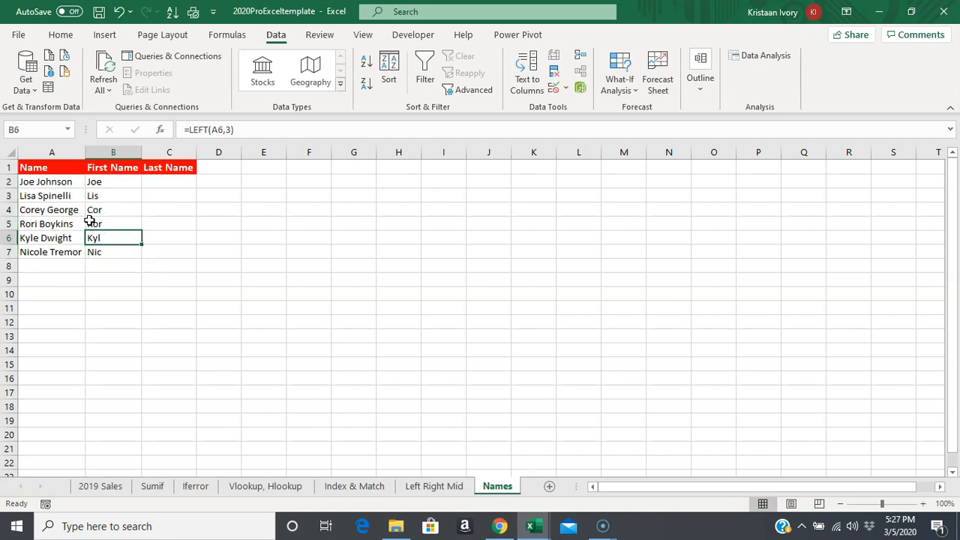
Clear the contents of the First Name cells B2:B8.
{"action": "left_click_drag", "start_coordinate": [103, 186], "coordinate": [102, 265]}
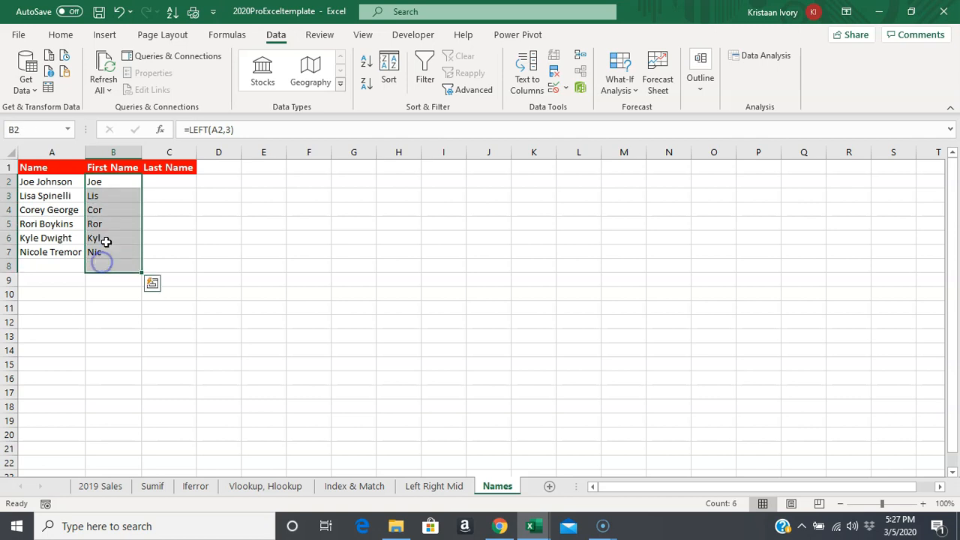
{"action": "right_click", "coordinate": [106, 240]}
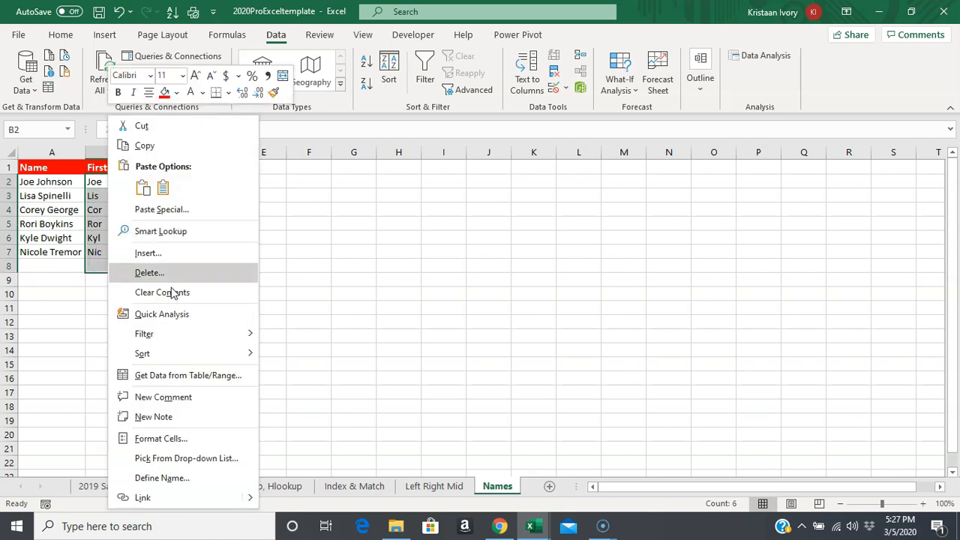
{"action": "left_click", "coordinate": [172, 292]}
{"action": "left_click", "coordinate": [170, 289]}
Enter the formula =LEFT(A2,SEARCH(" ",A2)) in B2 under First Name, accepting the closing-parenthesis correction.
{"action": "left_click", "coordinate": [120, 184]}
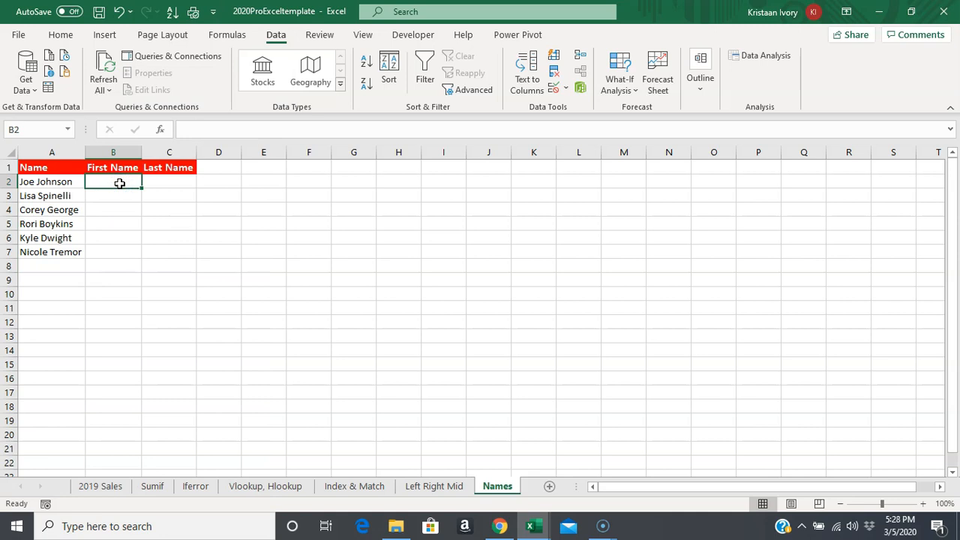
{"action": "type", "text": "="}
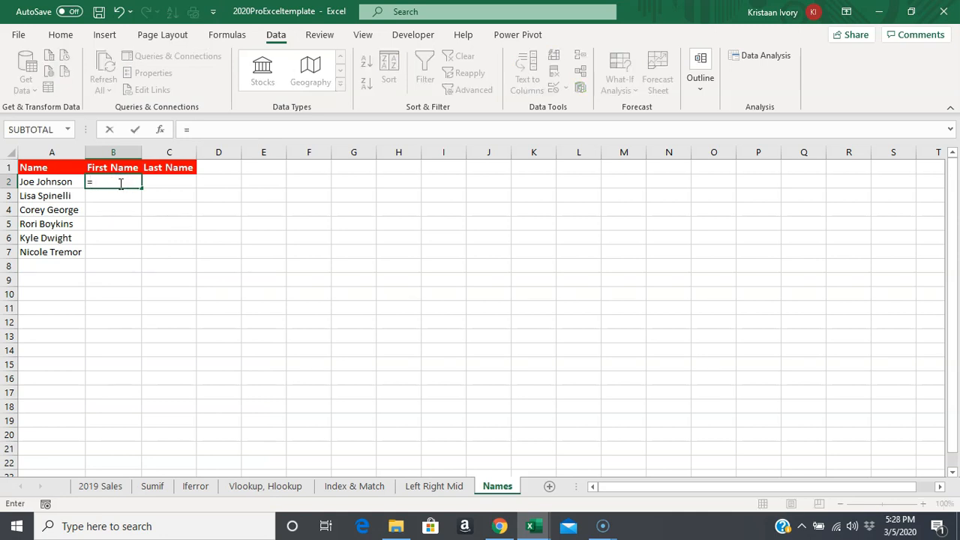
{"action": "type", "text": "left"}
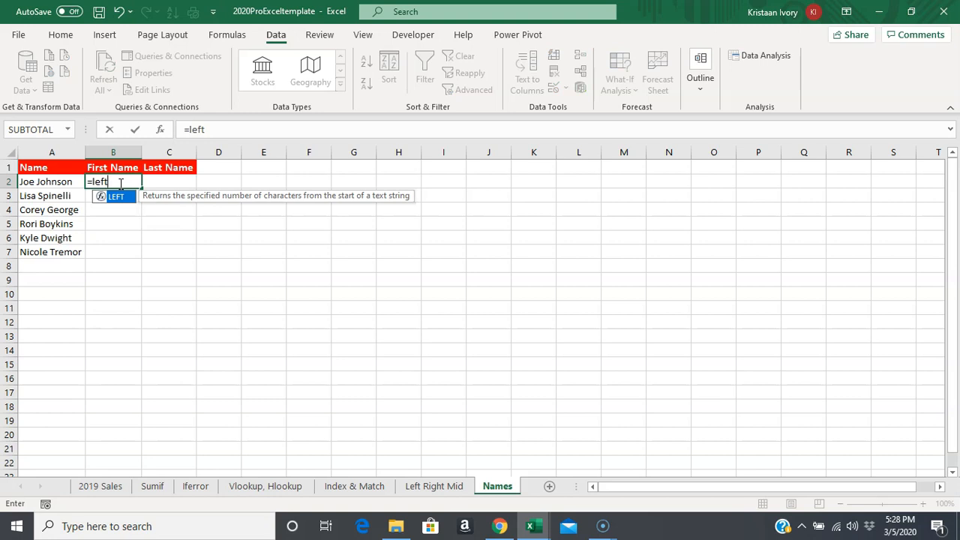
{"action": "type", "text": "("}
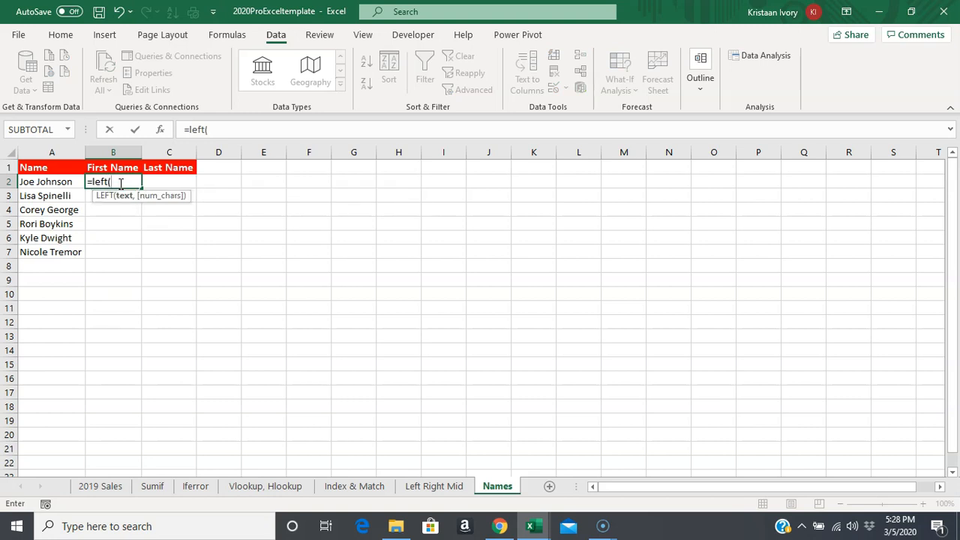
{"action": "left_click", "coordinate": [58, 183]}
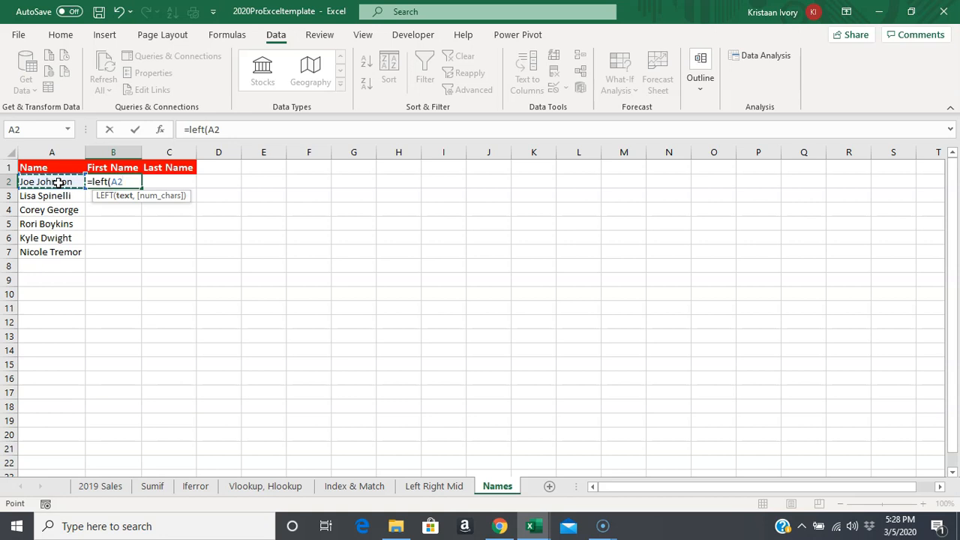
{"action": "type", "text": ","}
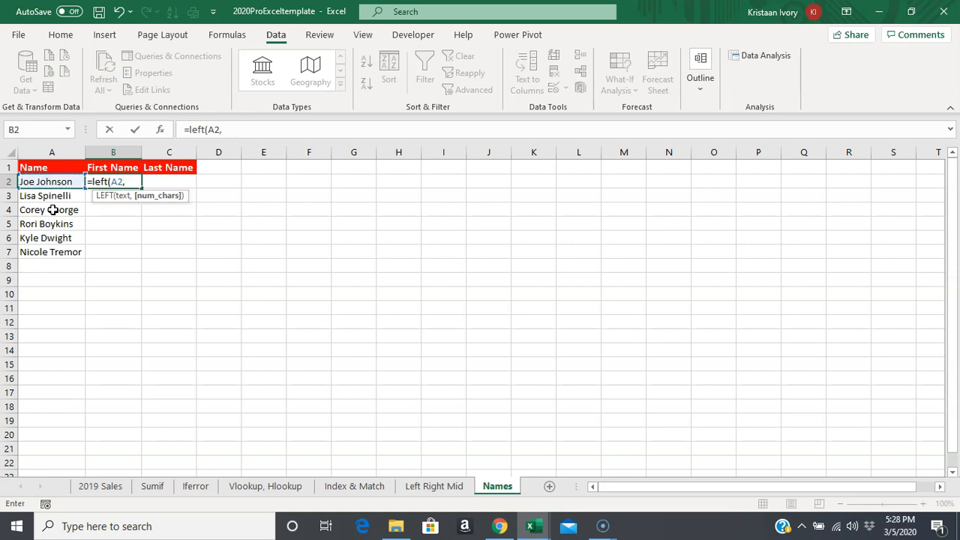
{"action": "type", "text": "sea"}
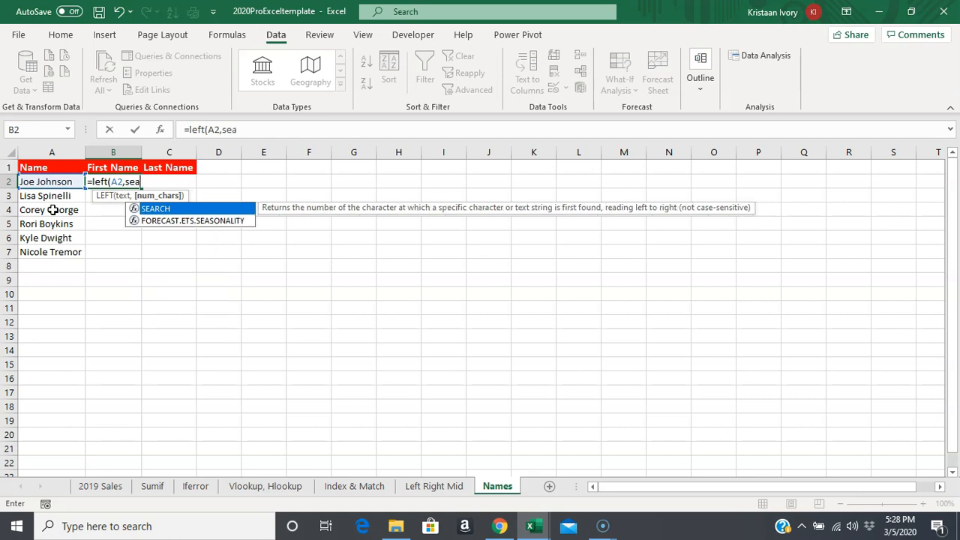
{"action": "type", "text": "rch("}
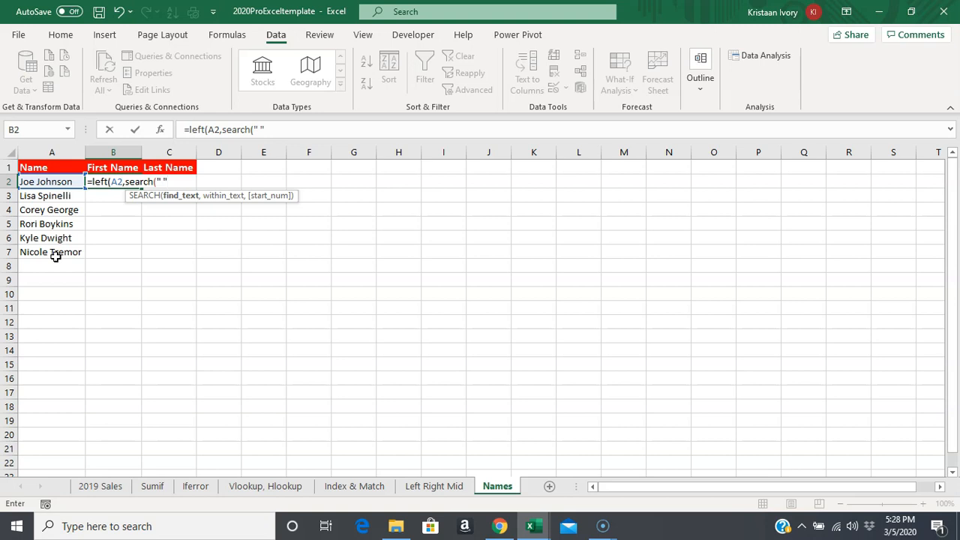
{"action": "type", "text": ","}
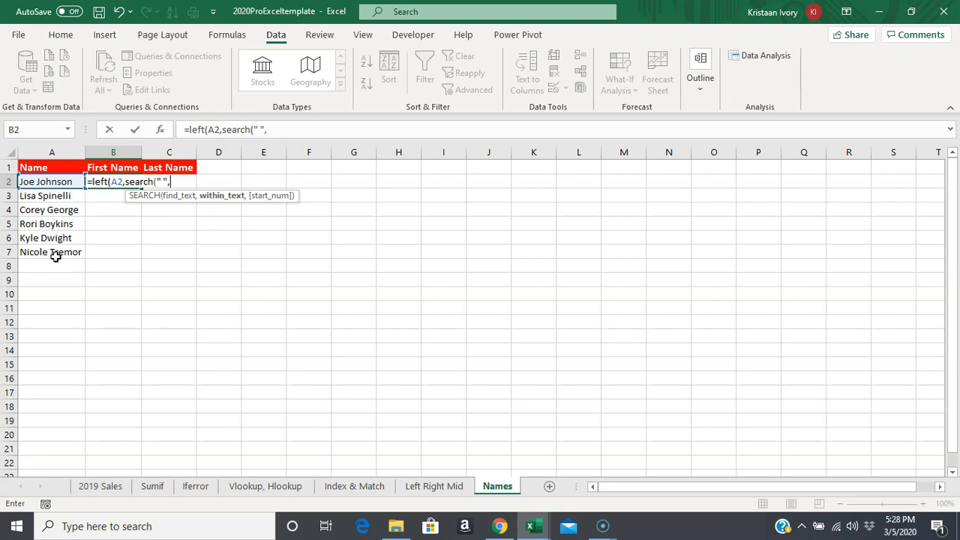
{"action": "left_click", "coordinate": [62, 182]}
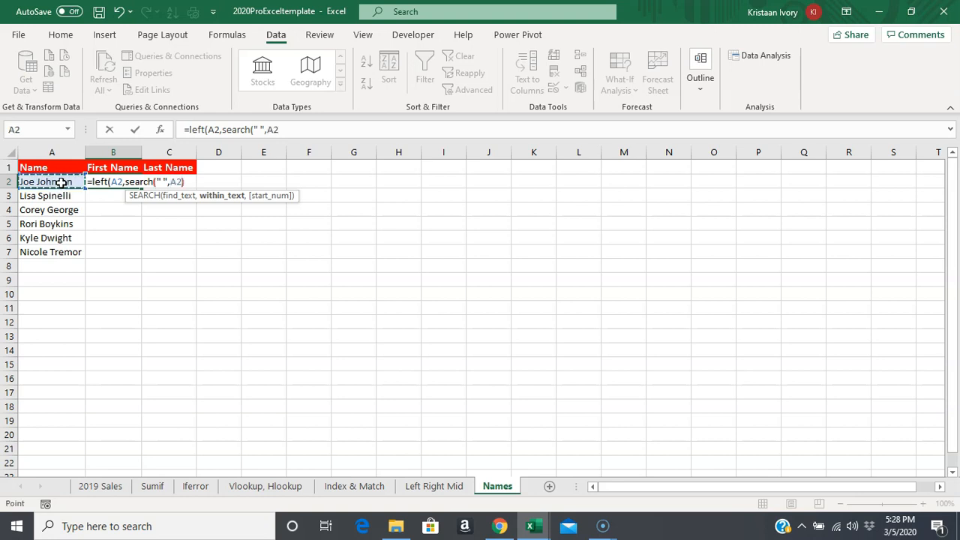
{"action": "type", "text": ")"}
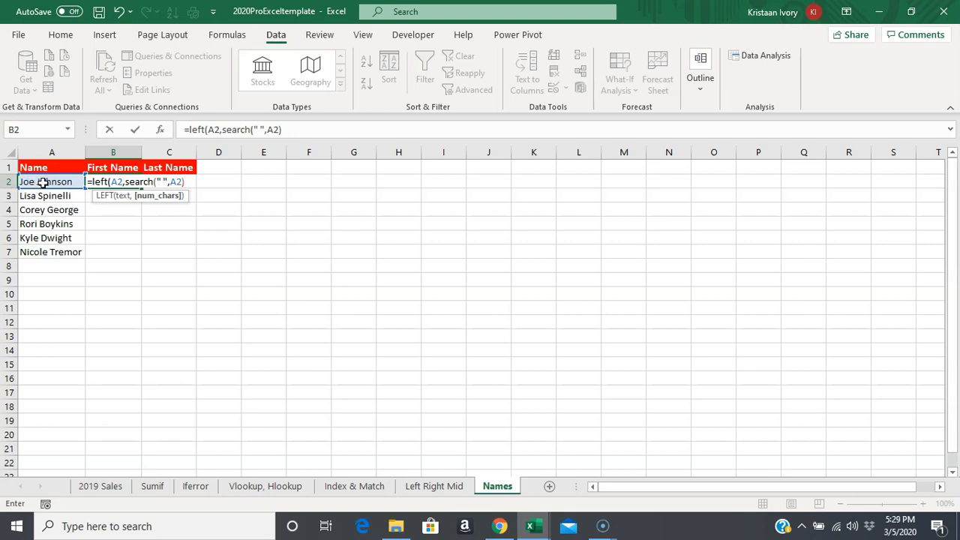
{"action": "key", "text": "Return"}
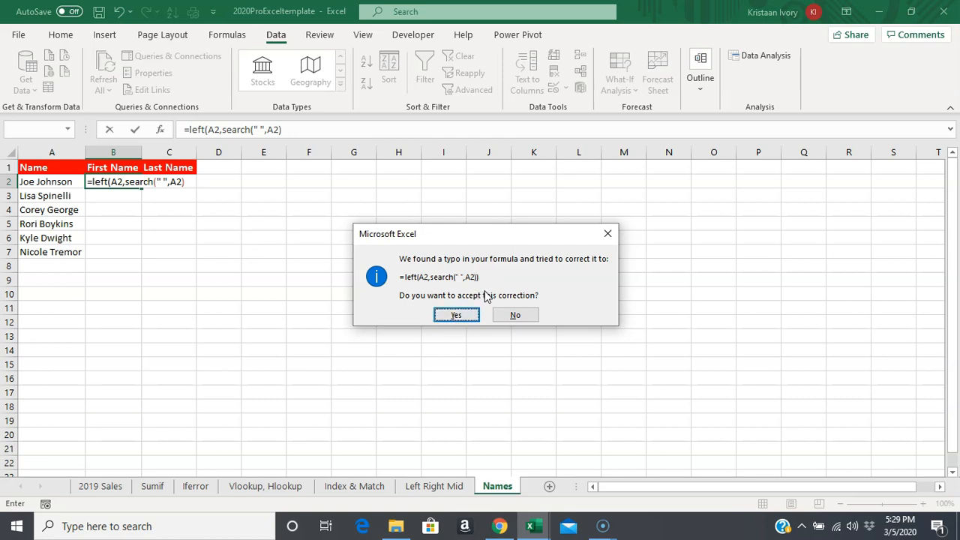
{"action": "left_click", "coordinate": [456, 317]}
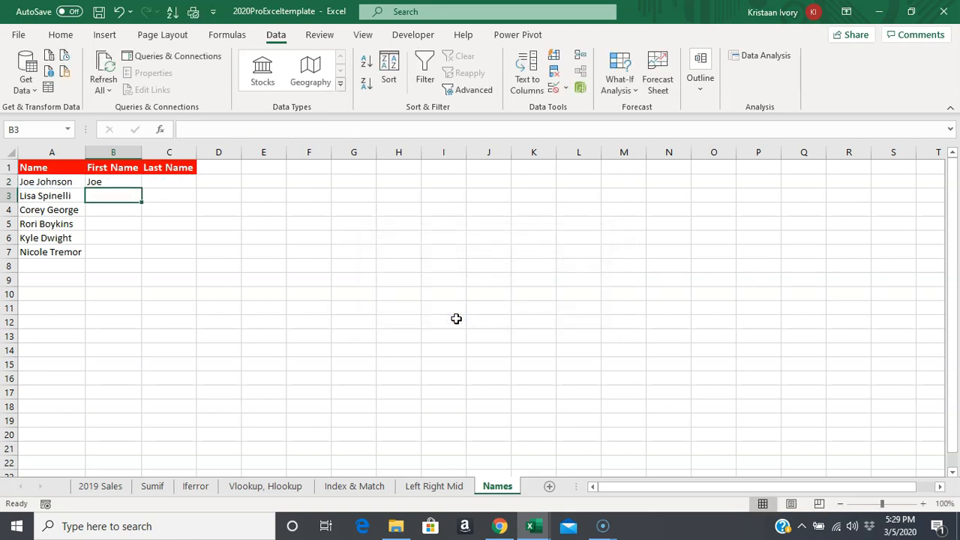
Fill the LEFT and SEARCH formula from B2 down through B7 and check the formulas in the First Name column.
{"action": "key", "text": "Up"}
{"action": "key", "text": "shift+Down"}
{"action": "key", "text": "shift+Down"}
{"action": "key", "text": "shift+Down"}
{"action": "key", "text": "shift+Down"}
{"action": "key", "text": "shift+Down"}
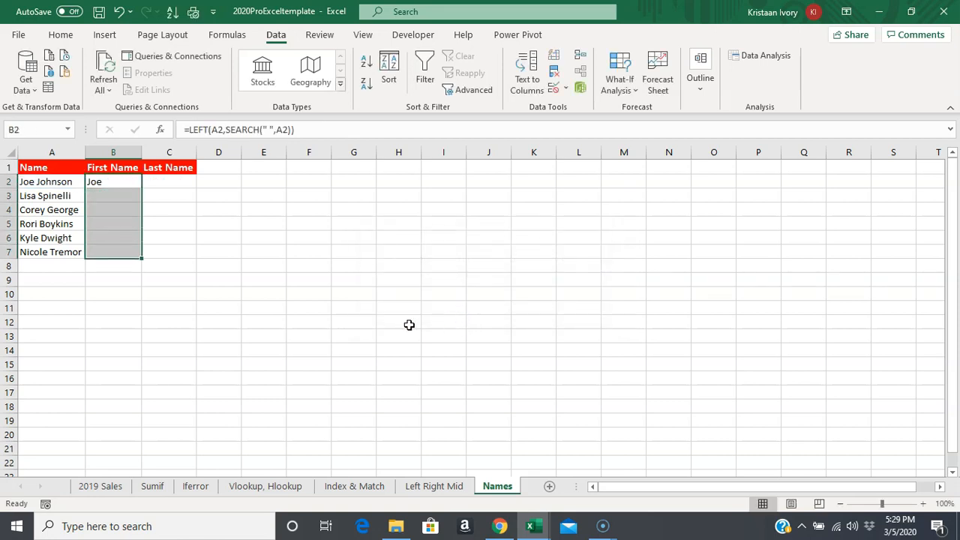
{"action": "key", "text": "ctrl+d"}
{"action": "left_click", "coordinate": [118, 238]}
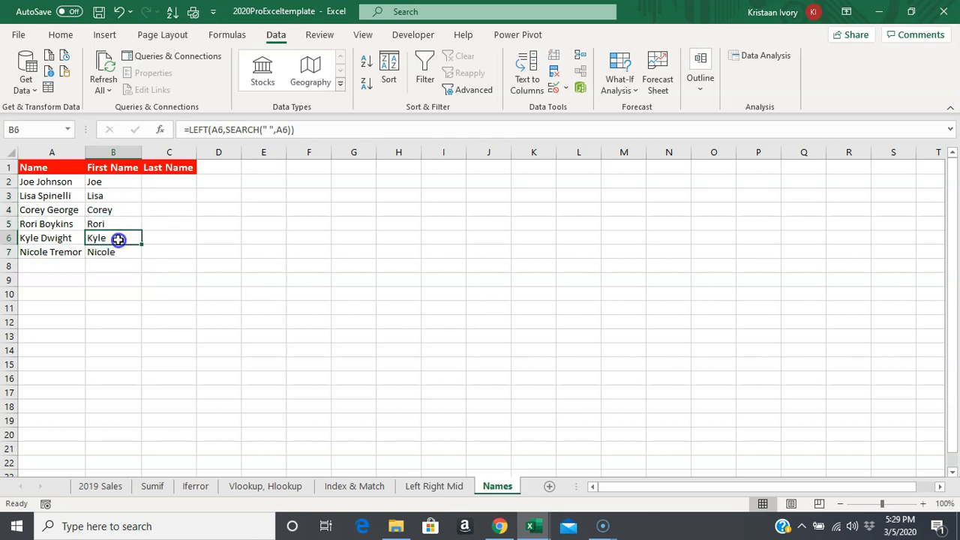
{"action": "left_click", "coordinate": [100, 224]}
{"action": "left_click", "coordinate": [98, 208]}
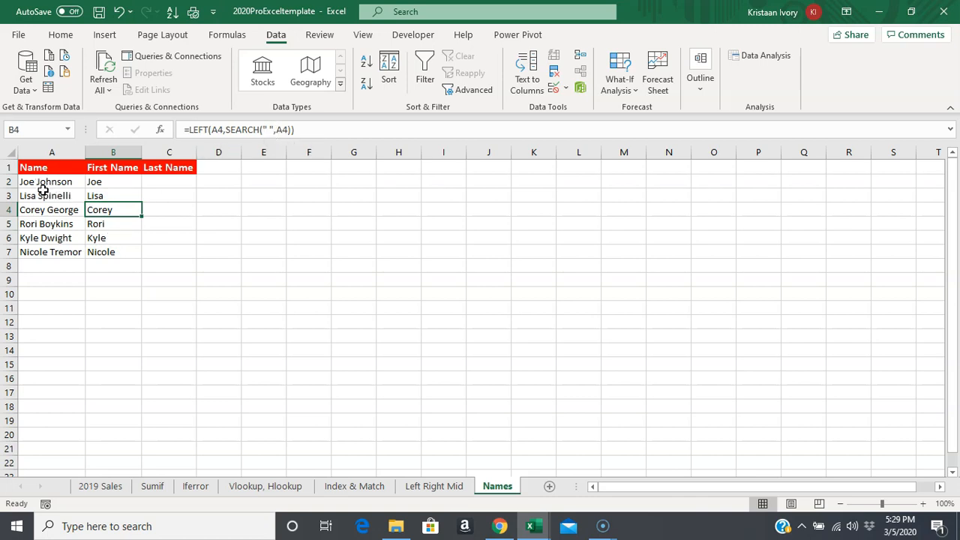
{"action": "left_click", "coordinate": [113, 183]}
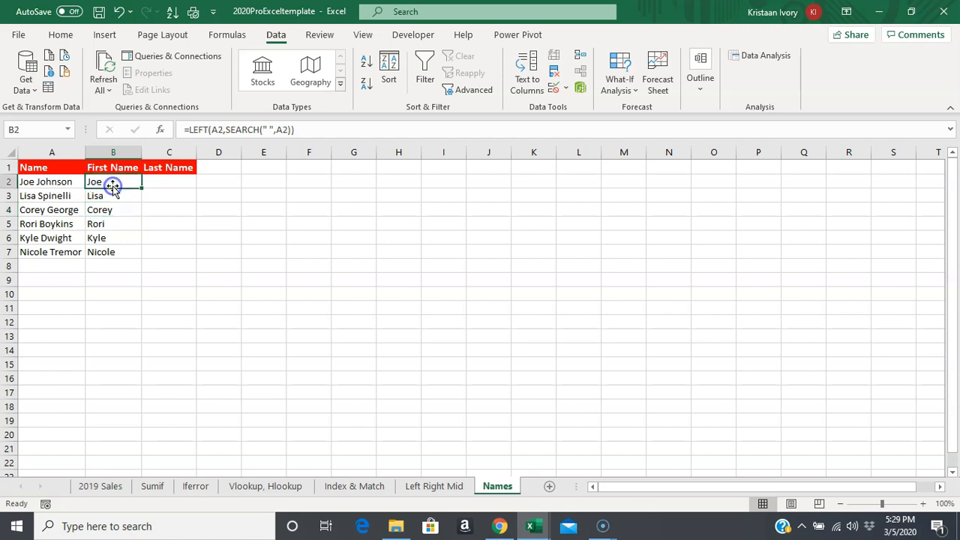
Try to enter =RIGHT(A2,SEARCH(," " in C2 under Last Name, rejecting the suggested correction.
{"action": "left_click", "coordinate": [158, 186]}
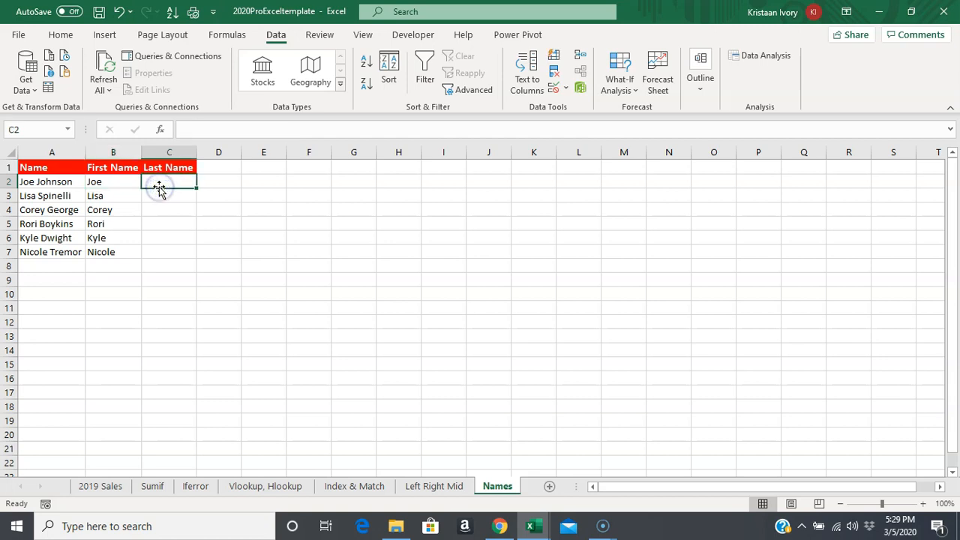
{"action": "left_click", "coordinate": [106, 186]}
{"action": "left_click", "coordinate": [170, 187]}
{"action": "type", "text": "="}
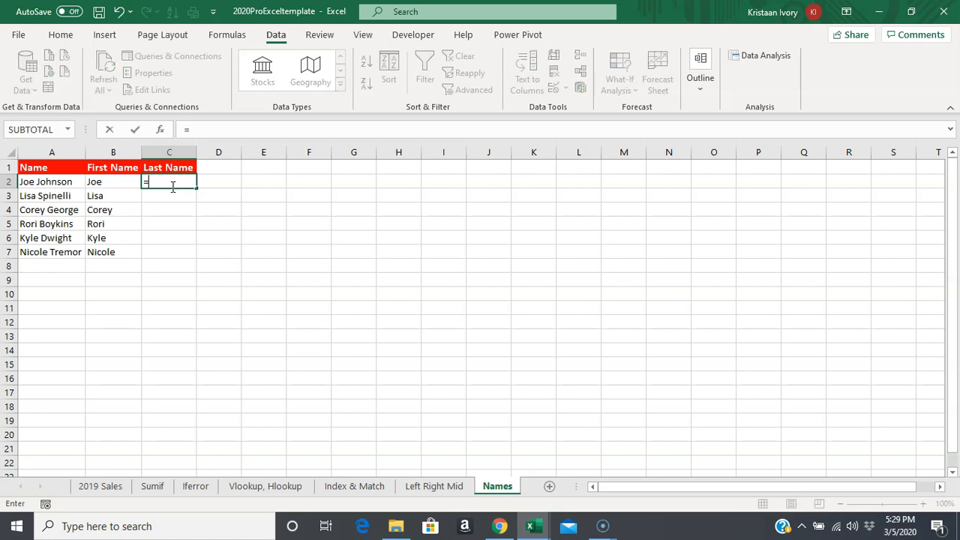
{"action": "type", "text": "right"}
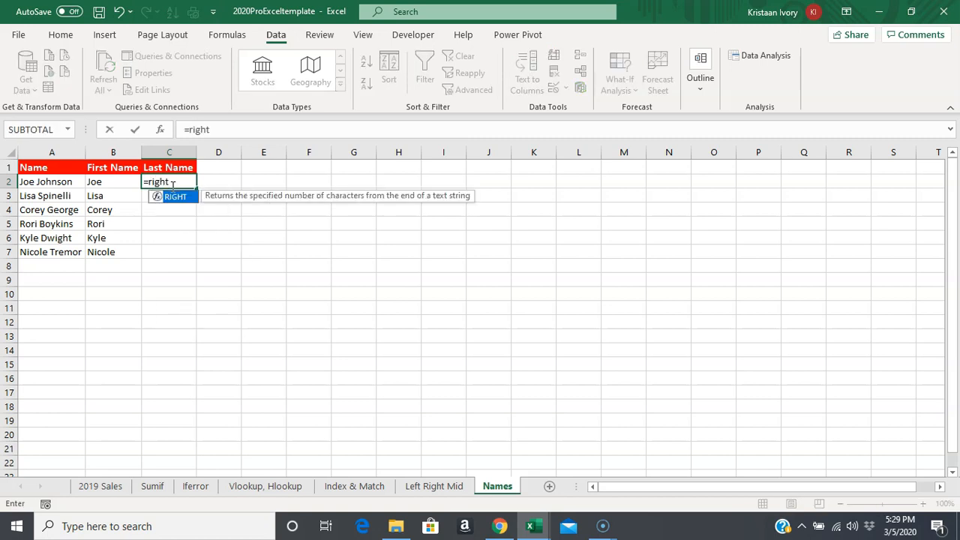
{"action": "type", "text": "("}
{"action": "left_click", "coordinate": [66, 180]}
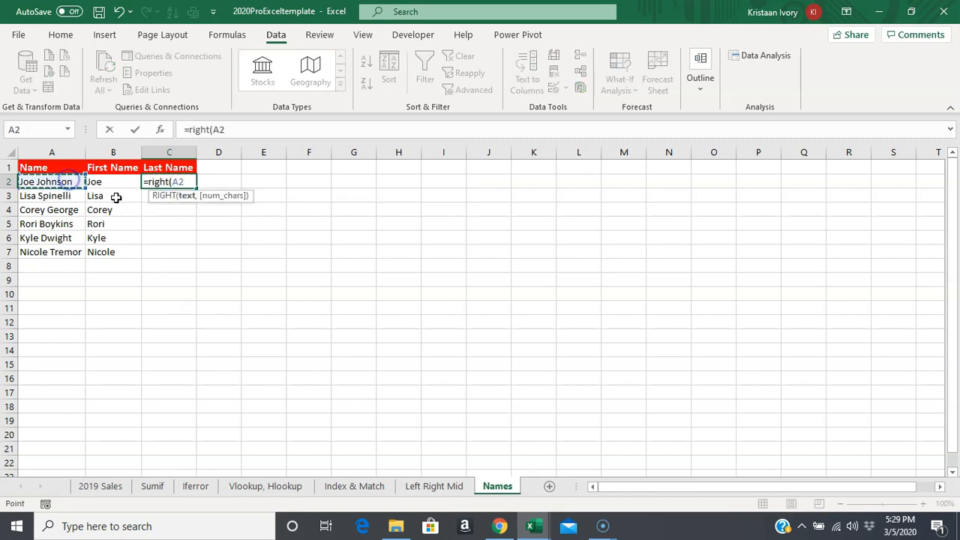
{"action": "type", "text": ","}
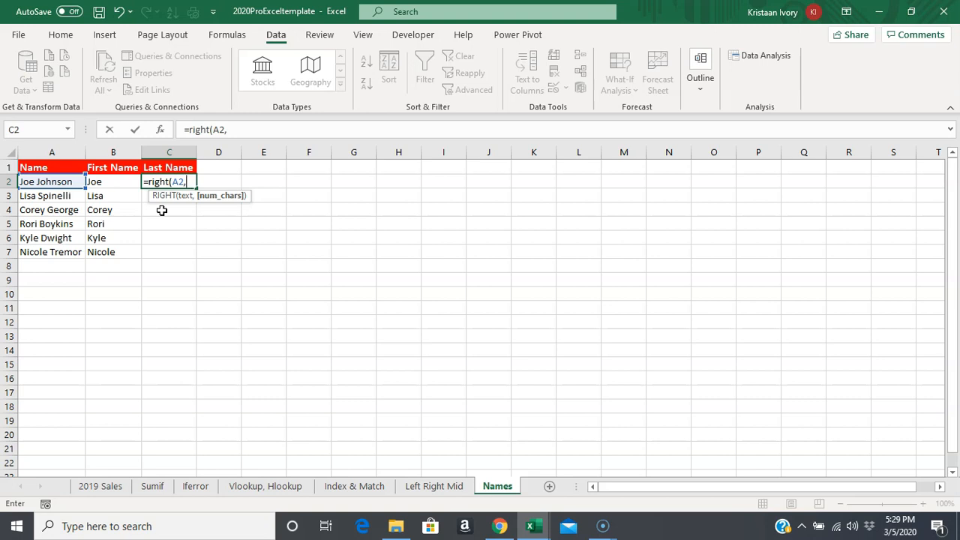
{"action": "type", "text": "search"}
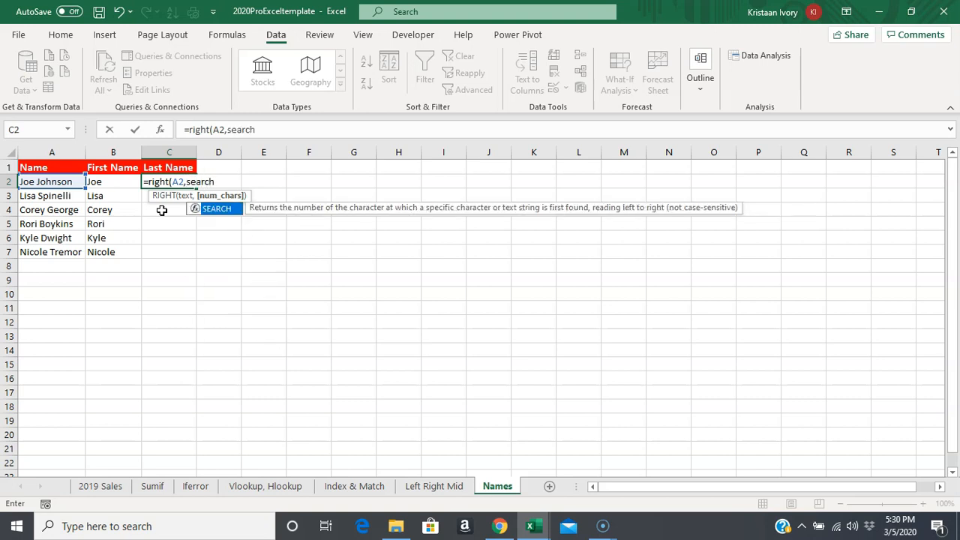
{"action": "type", "text": "(,"}
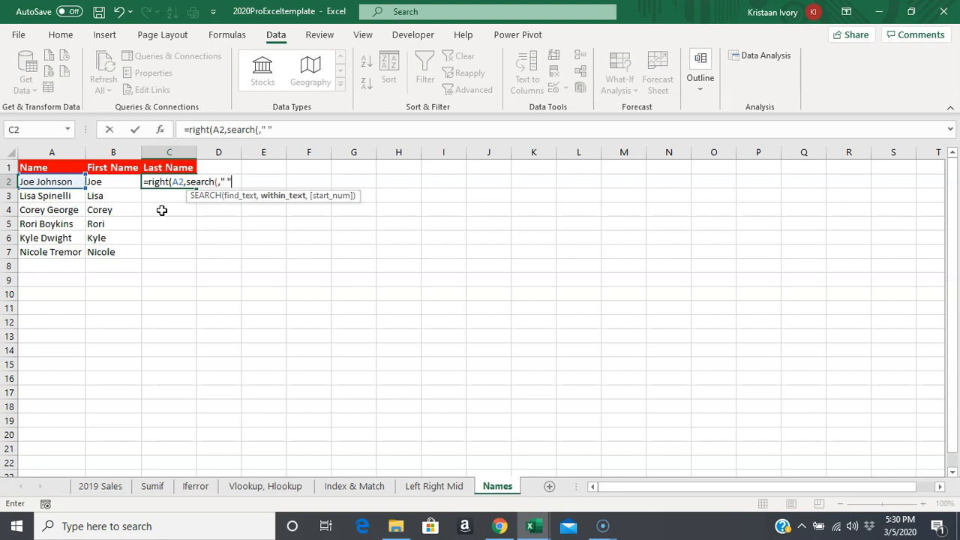
{"action": "type", "text": "\" \""}
{"action": "key", "text": "Return"}
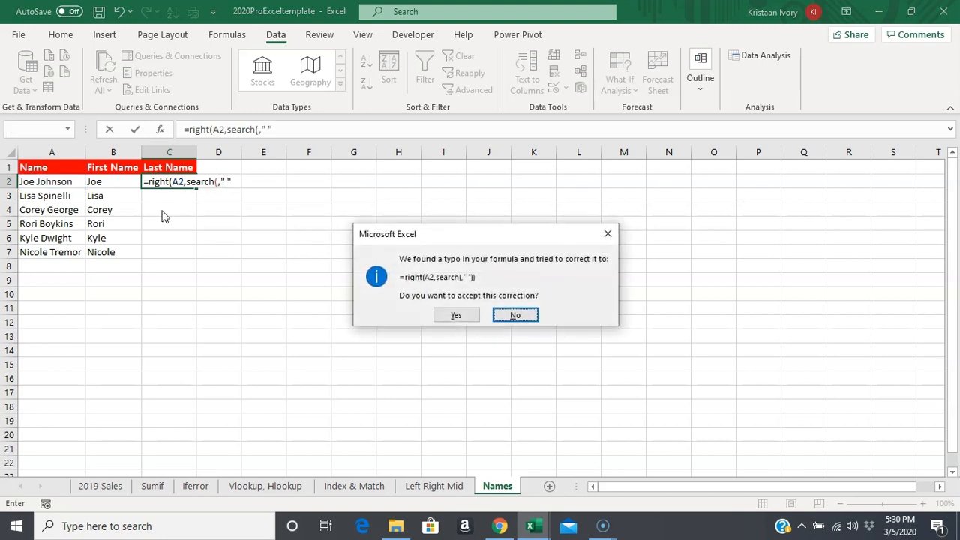
{"action": "left_click", "coordinate": [518, 316]}
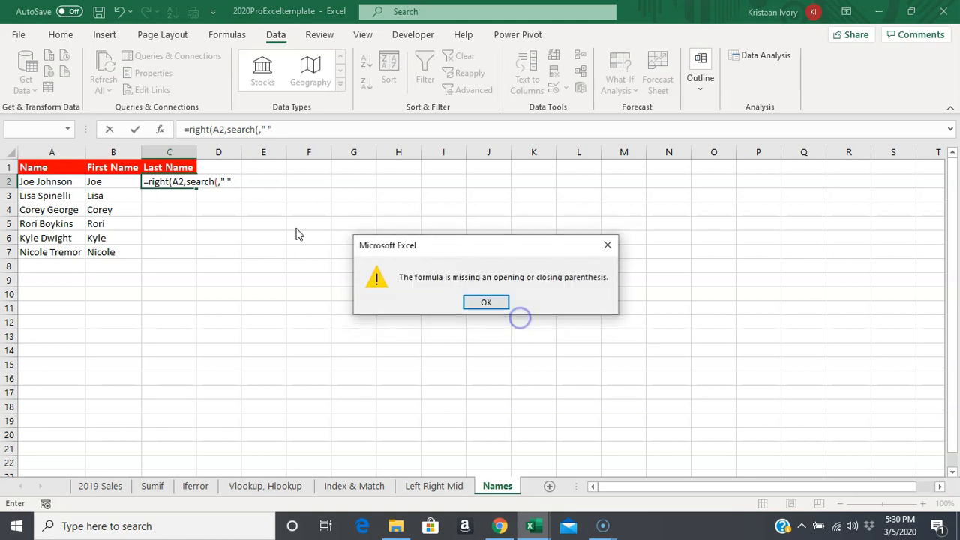
{"action": "left_click", "coordinate": [500, 307]}
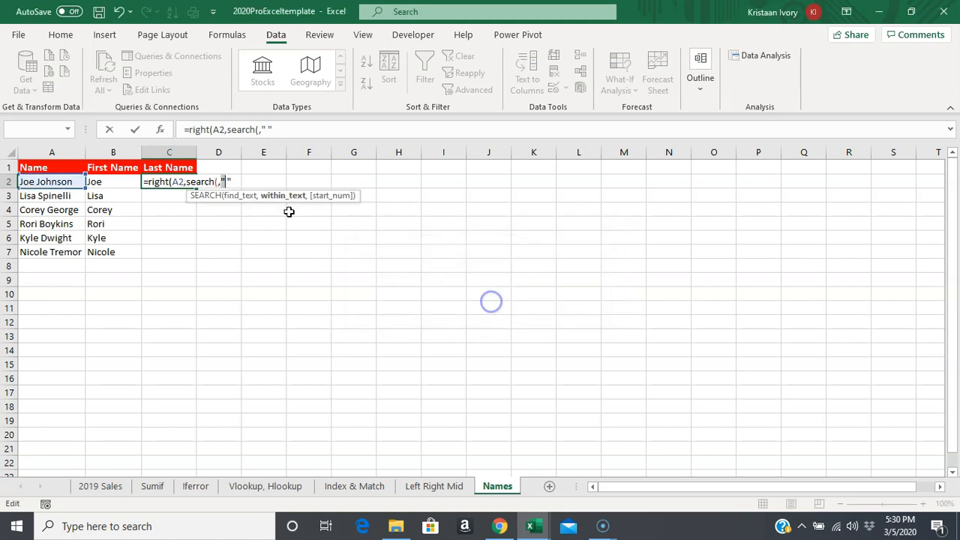
Correct the SEARCH arguments in C2 and enter the formula as =RIGHT(A2,SEARCH(" ",A2)).
{"action": "left_click", "coordinate": [221, 183]}
{"action": "key", "text": "BackSpace"}
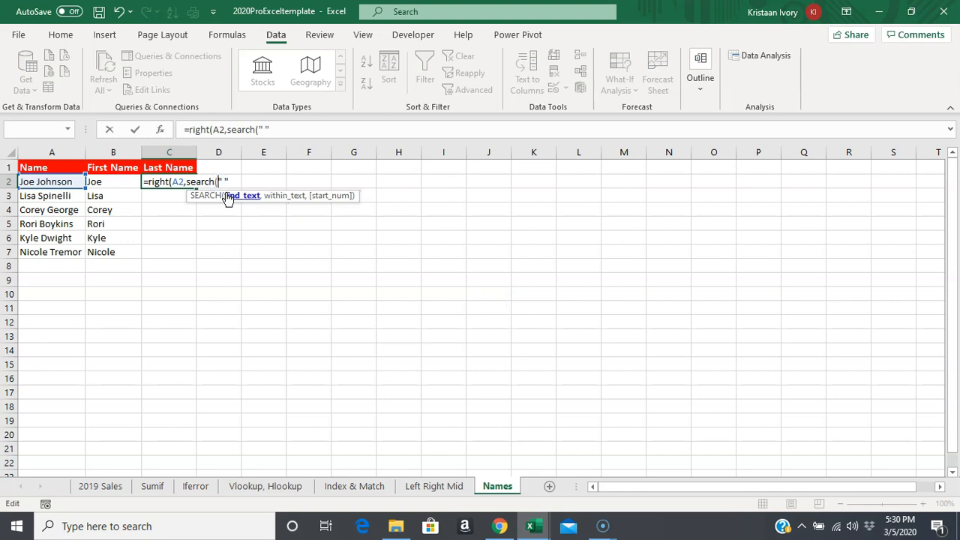
{"action": "type", "text": ","}
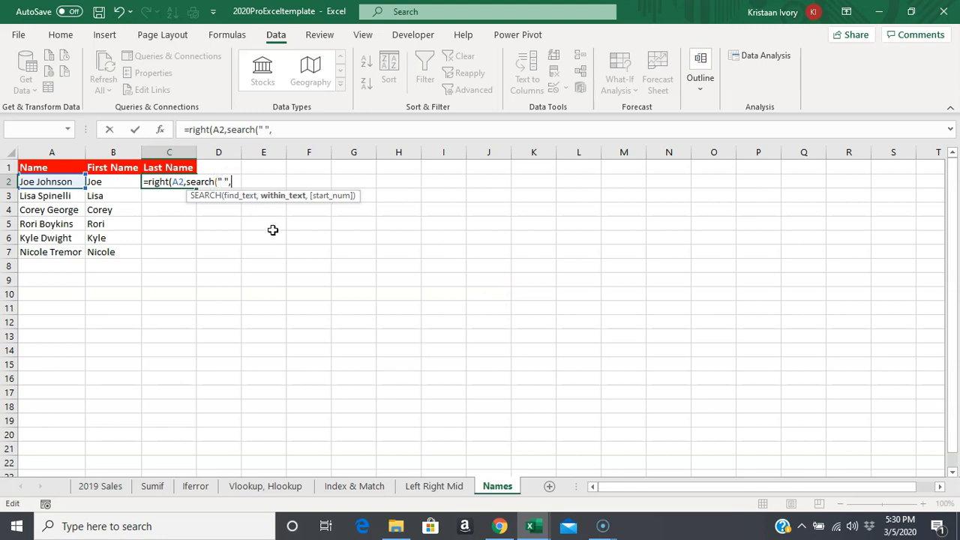
{"action": "left_click", "coordinate": [72, 185]}
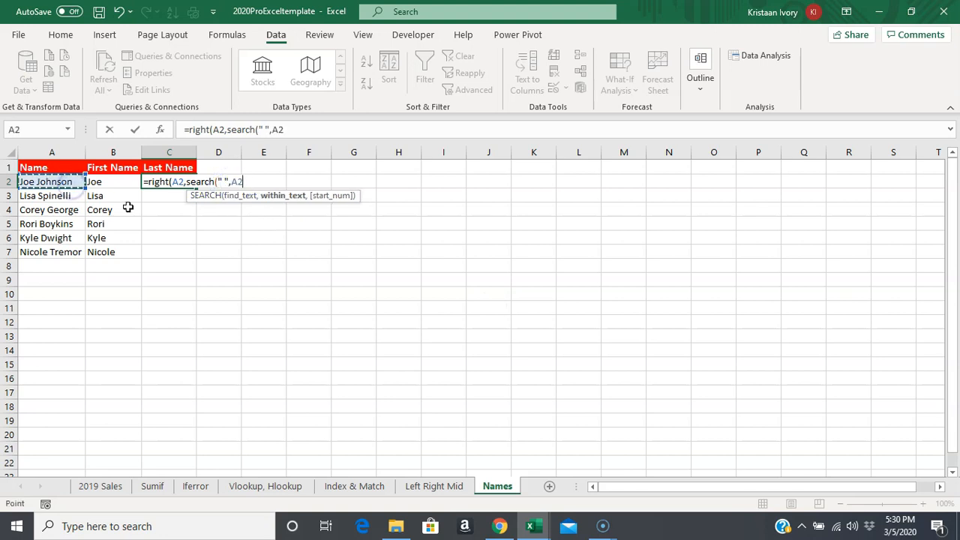
{"action": "type", "text": ")"}
{"action": "key", "text": "Return"}
{"action": "key", "text": "Return"}
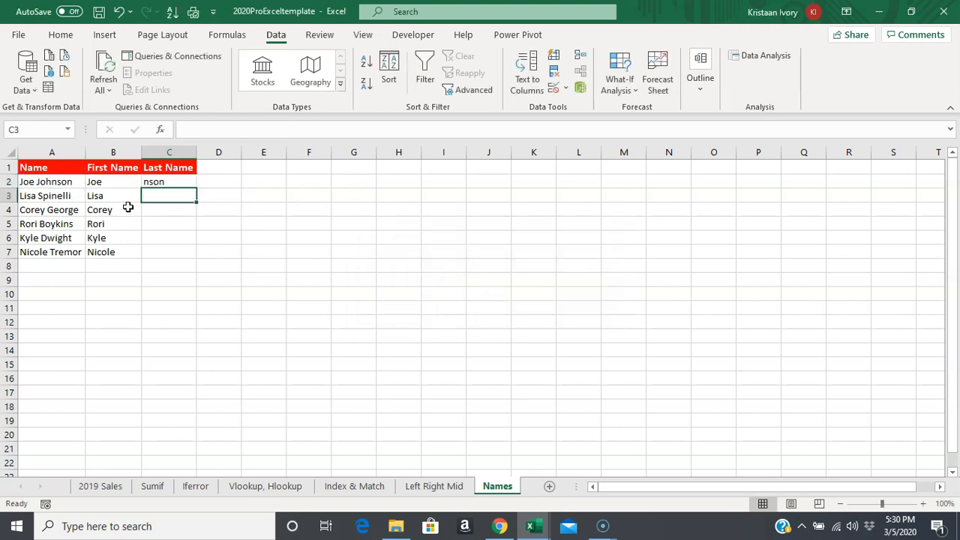
Compare the RIGHT formula and its result in C2 with the full name in A2.
{"action": "left_click", "coordinate": [169, 182]}
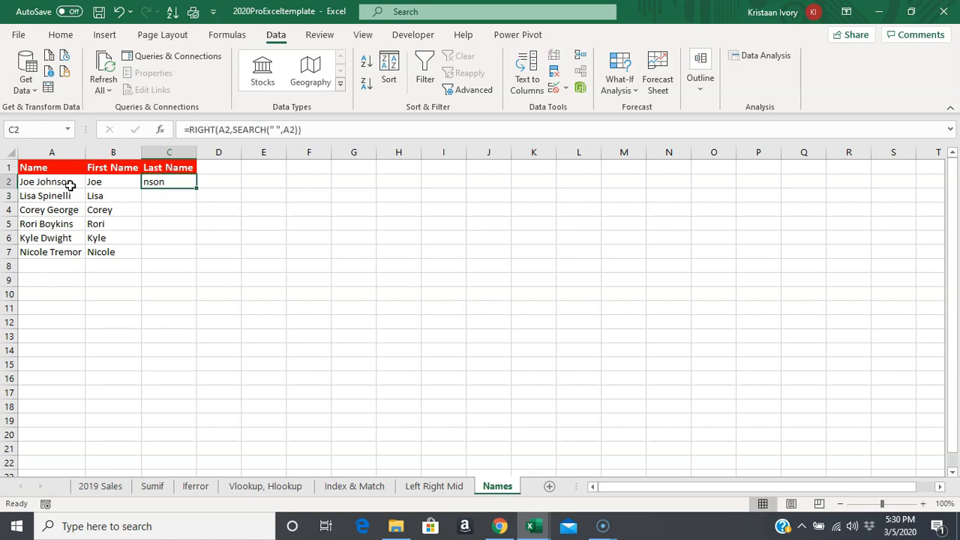
{"action": "left_click", "coordinate": [30, 182]}
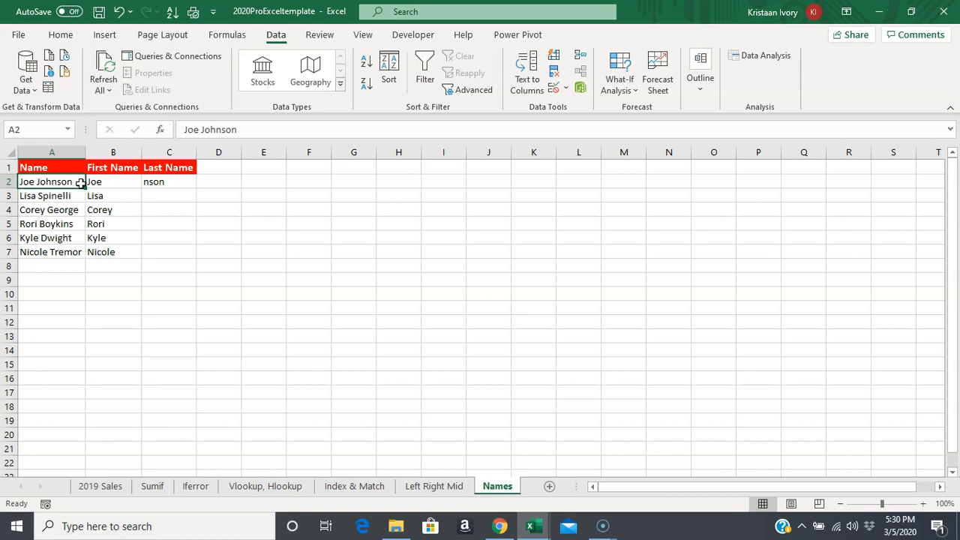
{"action": "left_click", "coordinate": [186, 182]}
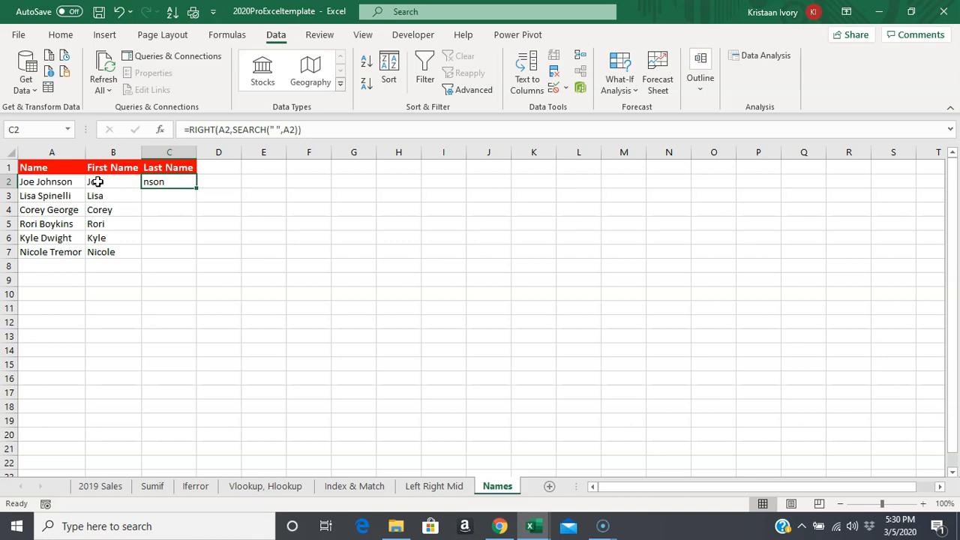
{"action": "left_click", "coordinate": [53, 182]}
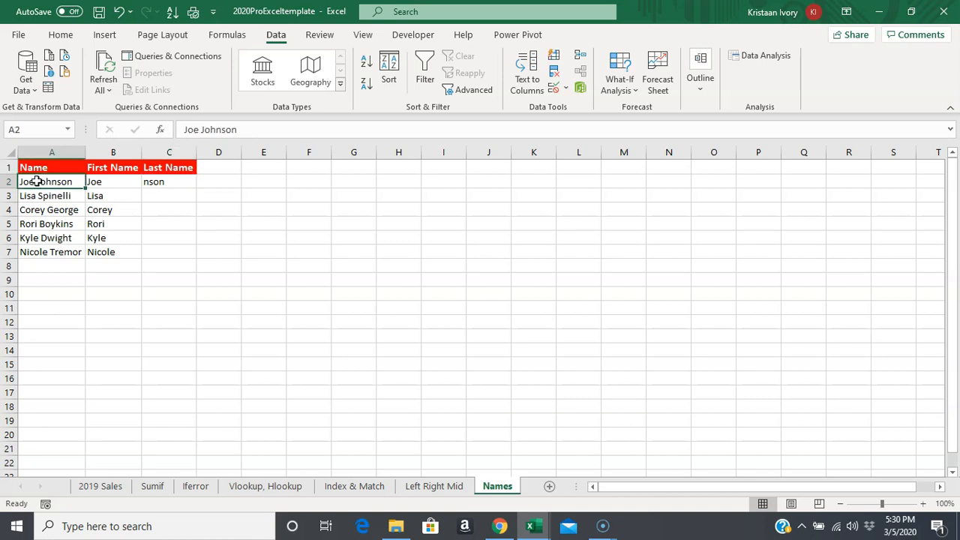
Replace the SEARCH argument of the RIGHT formula in C2 with LEN(A2).
{"action": "left_click", "coordinate": [187, 186]}
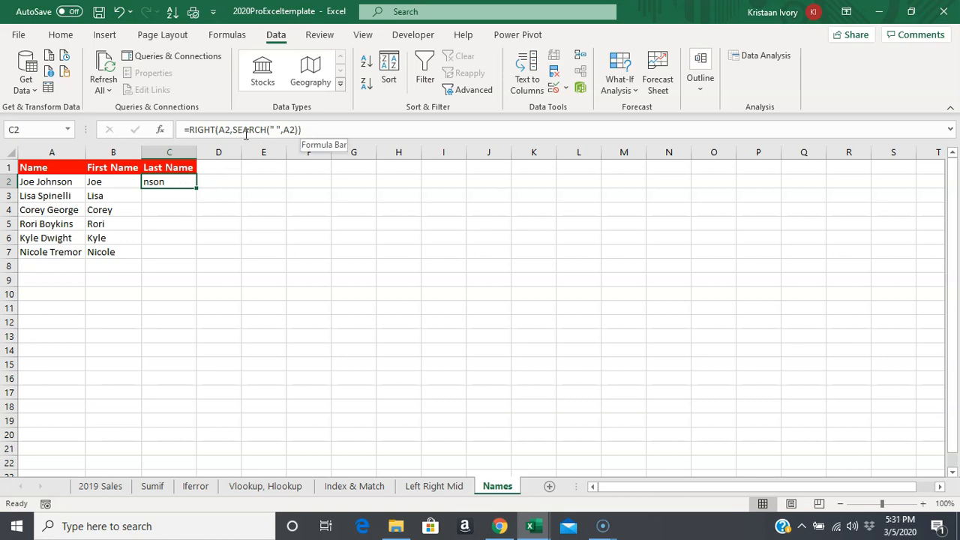
{"action": "left_click", "coordinate": [306, 130]}
{"action": "key", "text": "BackSpace"}
{"action": "key", "text": "BackSpace"}
{"action": "key", "text": "BackSpace"}
{"action": "key", "text": "BackSpace"}
{"action": "key", "text": "BackSpace"}
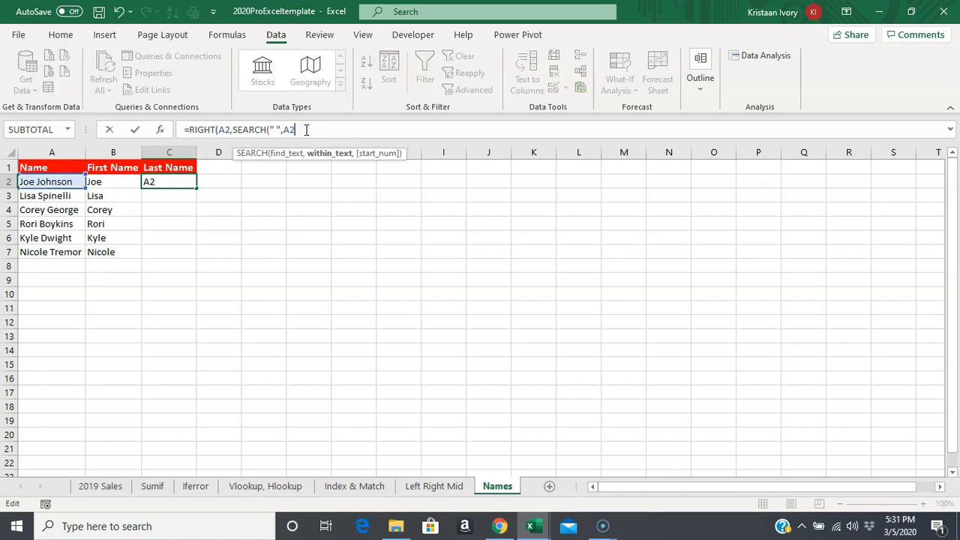
{"action": "key", "text": "BackSpace"}
{"action": "key", "text": "BackSpace"}
{"action": "key", "text": "BackSpace"}
{"action": "key", "text": "BackSpace"}
{"action": "key", "text": "BackSpace"}
{"action": "key", "text": "BackSpace"}
{"action": "key", "text": "BackSpace"}
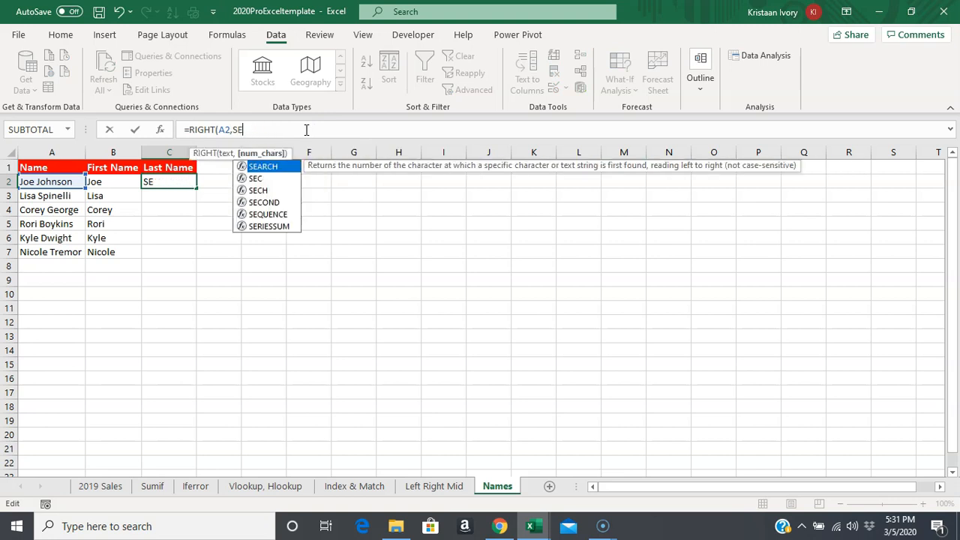
{"action": "type", "text": "len"}
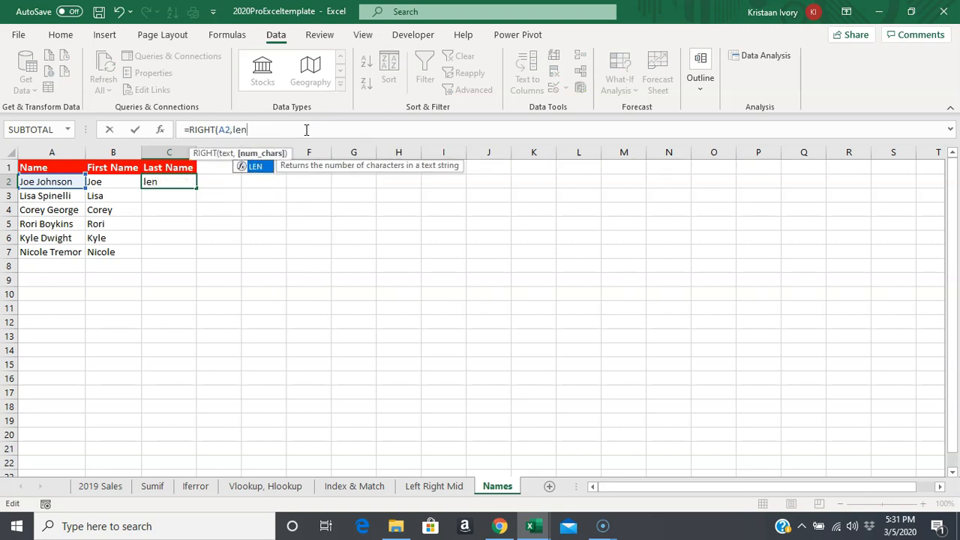
{"action": "key", "text": "Left"}
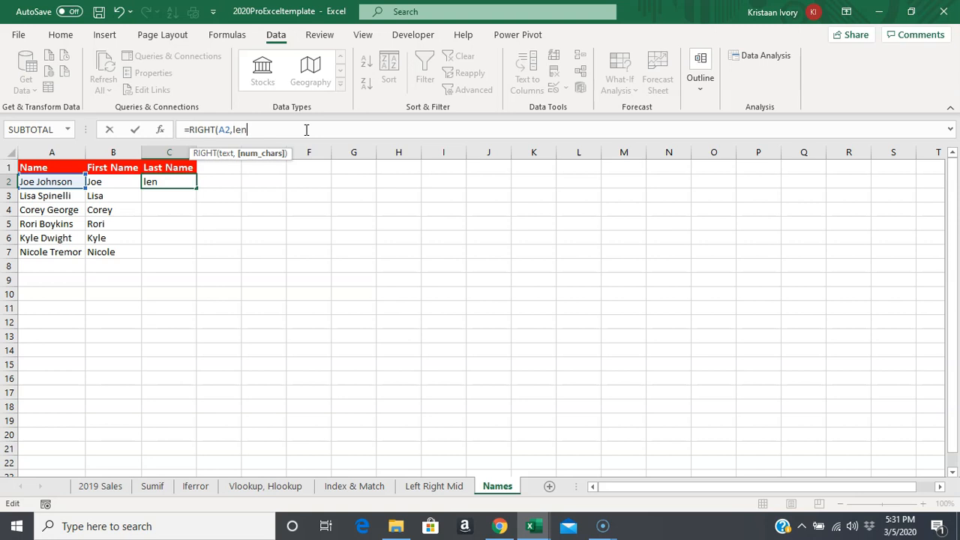
{"action": "type", "text": "("}
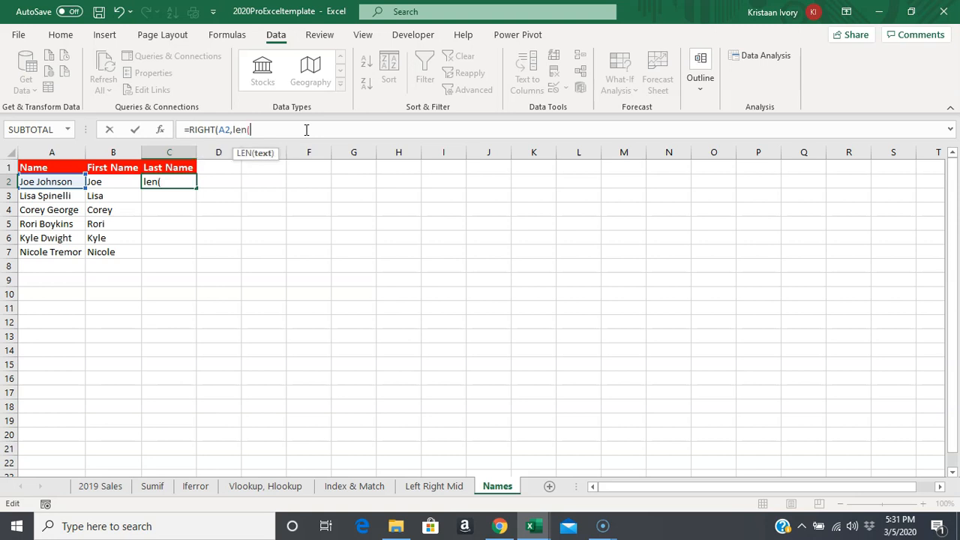
{"action": "left_click", "coordinate": [66, 182]}
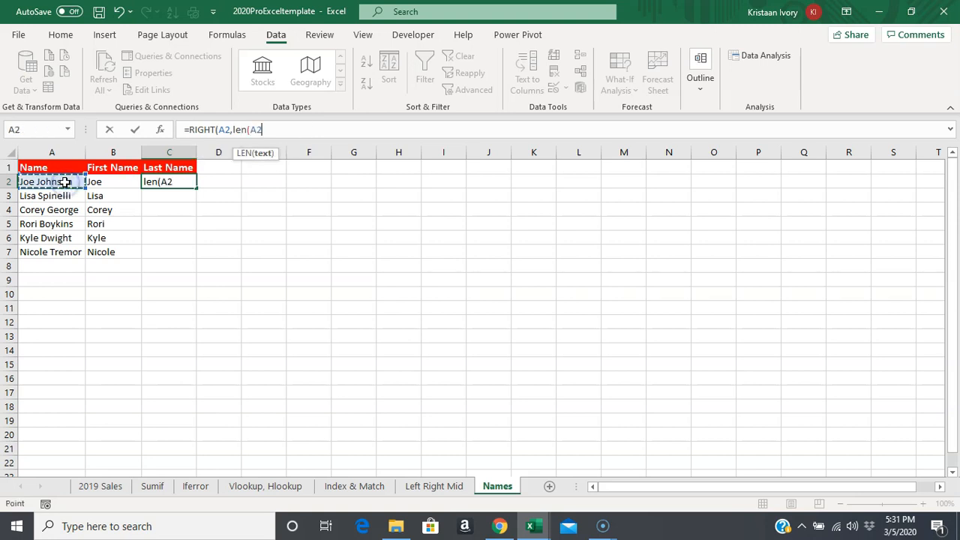
{"action": "type", "text": ")"}
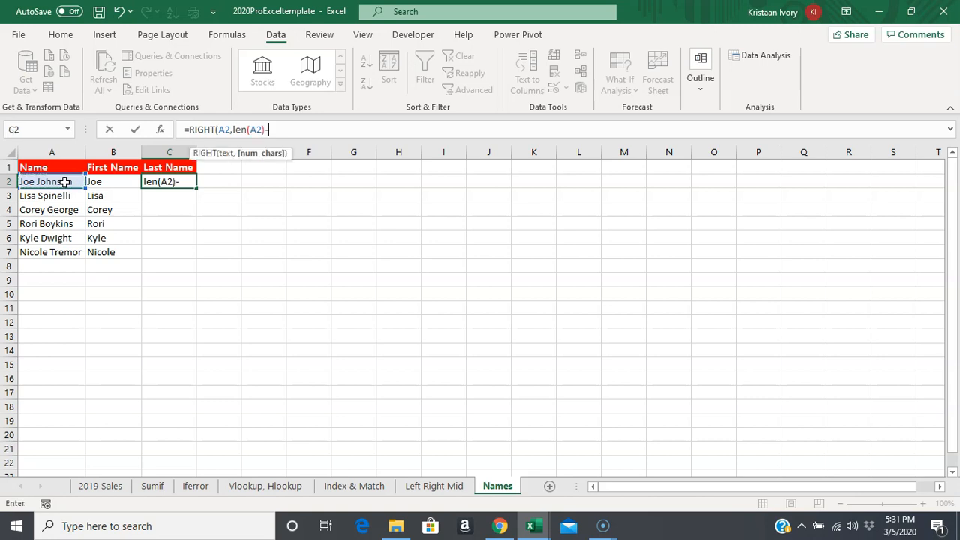
Subtract SEARCH(" ",A2) from the LEN part and enter the C2 formula as =RIGHT(A2,LEN(A2)-SEARCH(" ",A2)).
{"action": "type", "text": "-s"}
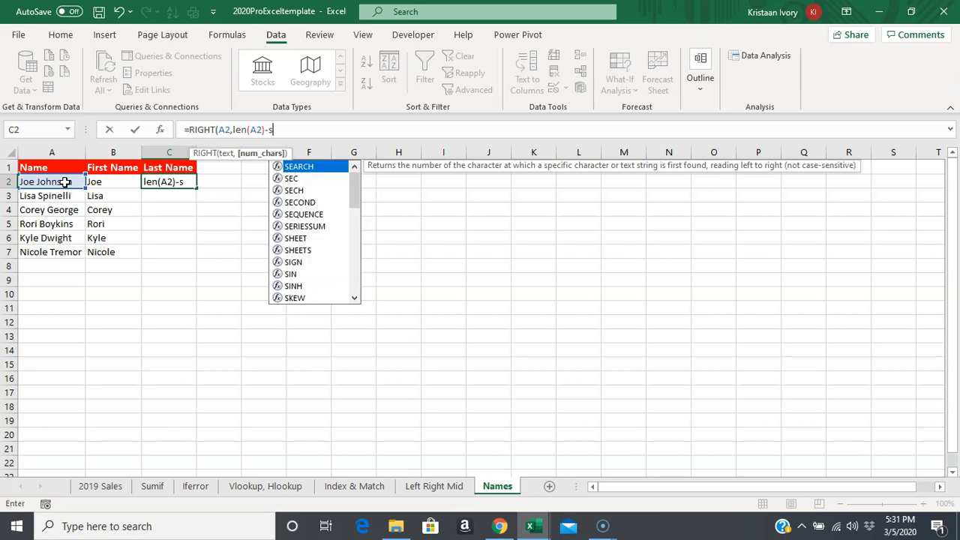
{"action": "type", "text": "earch("}
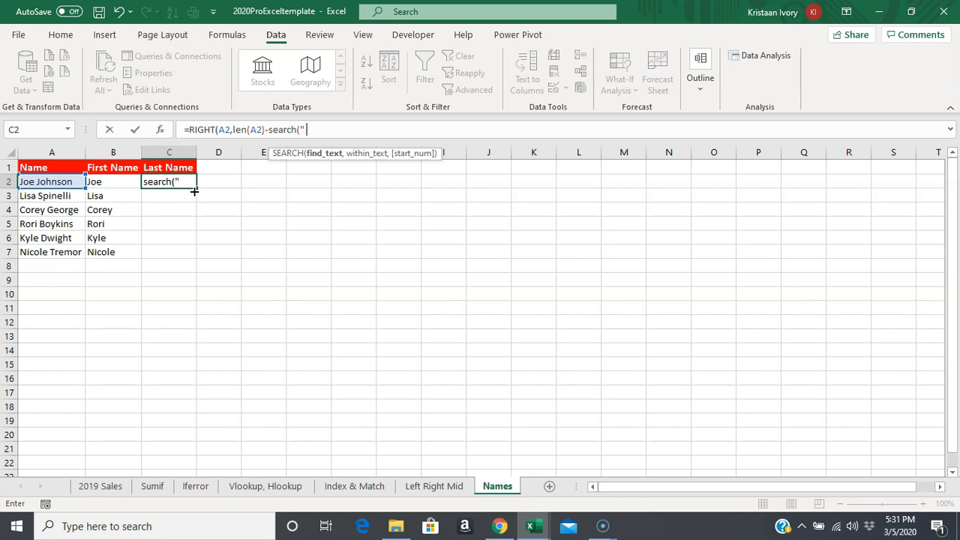
{"action": "type", "text": "\" \")"}
{"action": "key", "text": "BackSpace"}
{"action": "type", "text": ","}
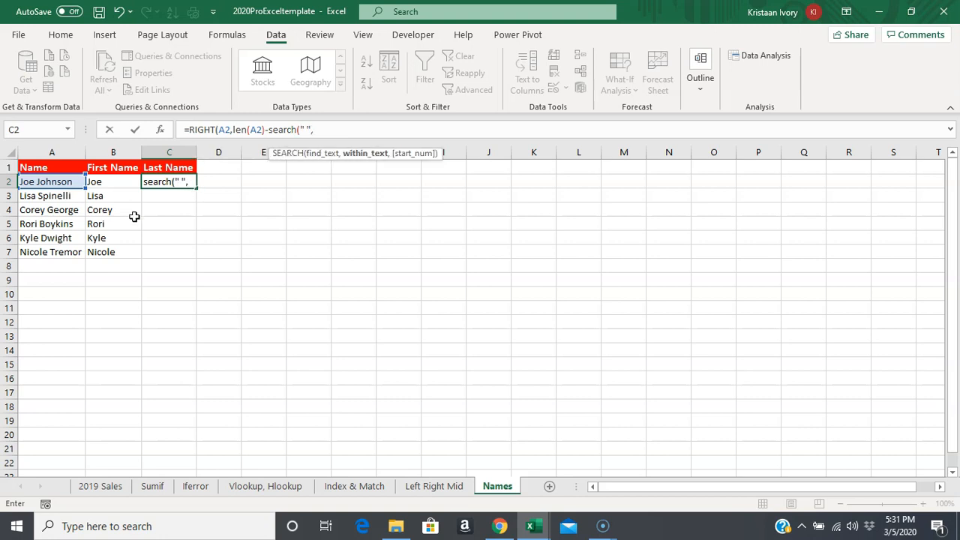
{"action": "left_click", "coordinate": [75, 181]}
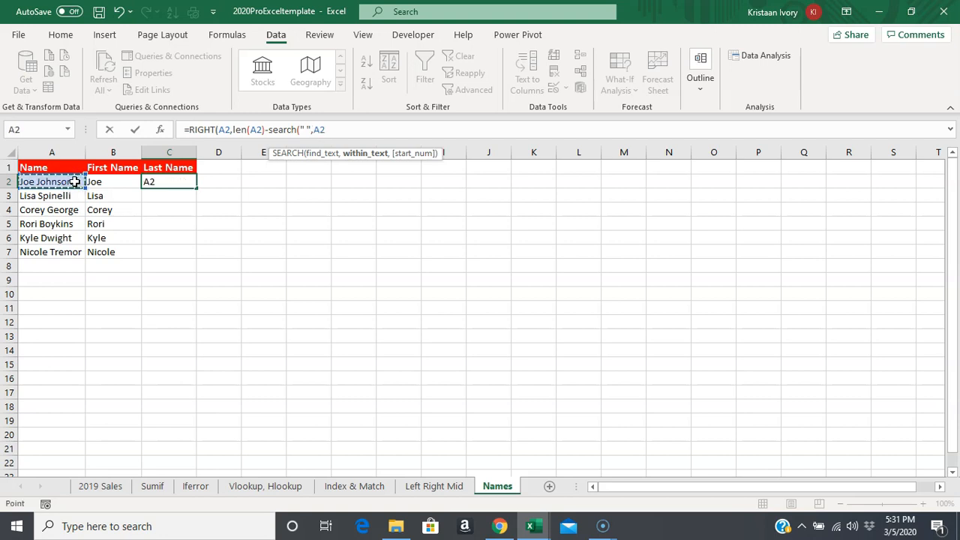
{"action": "type", "text": "))"}
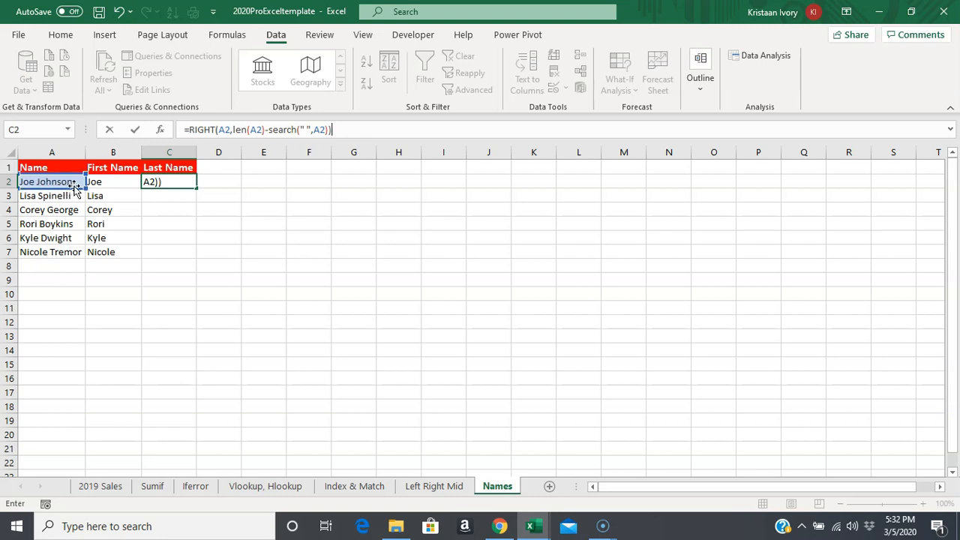
{"action": "key", "text": "Return"}
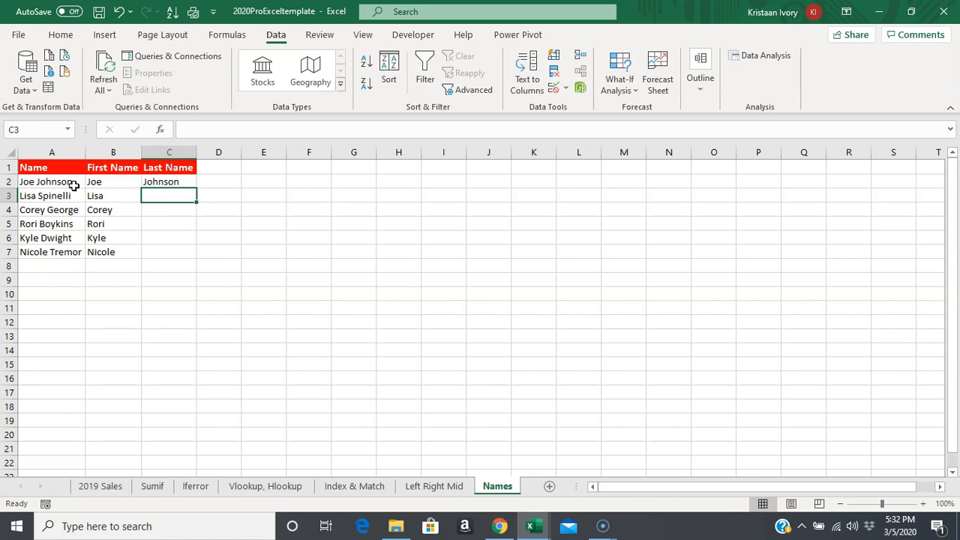
Fill the RIGHT, LEN and SEARCH formula from C2 down through C7 in the Last Name column.
{"action": "key", "text": "Up"}
{"action": "key", "text": "shift+Down"}
{"action": "key", "text": "shift+Down"}
{"action": "key", "text": "shift+Down"}
{"action": "key", "text": "shift+Down"}
{"action": "key", "text": "ctrl+d"}
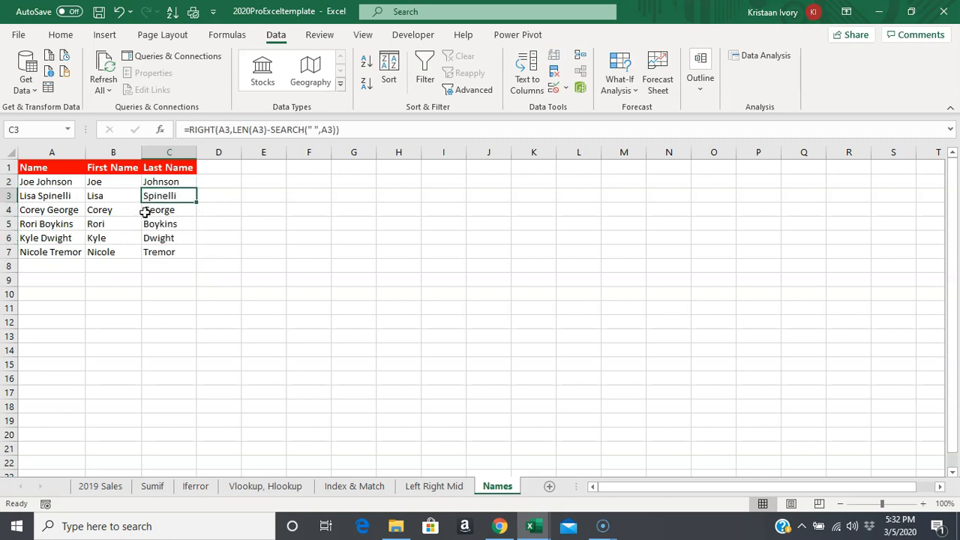
Compare the formulas and results in the First Name and Last Name columns with the full names in column A.
{"action": "left_click", "coordinate": [168, 267]}
{"action": "left_click", "coordinate": [163, 250]}
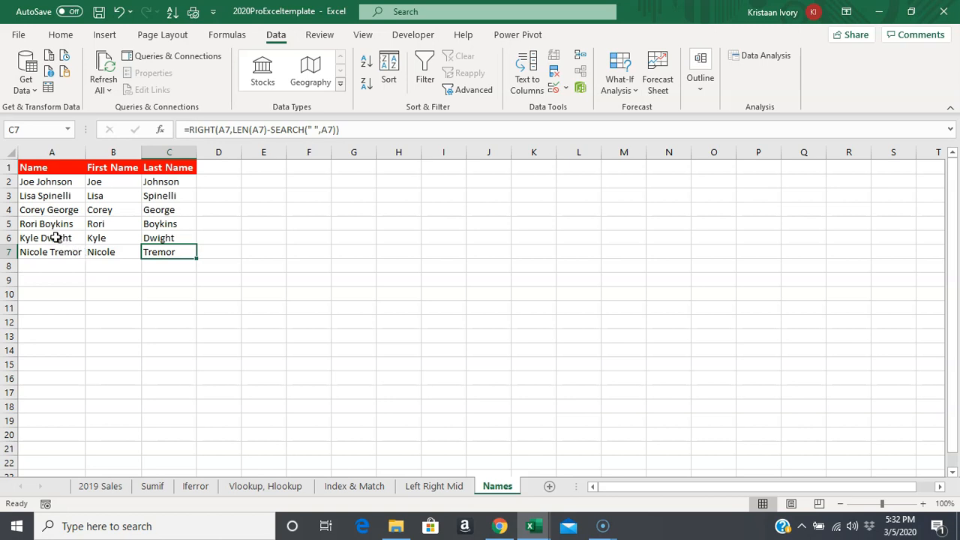
{"action": "left_click", "coordinate": [38, 182]}
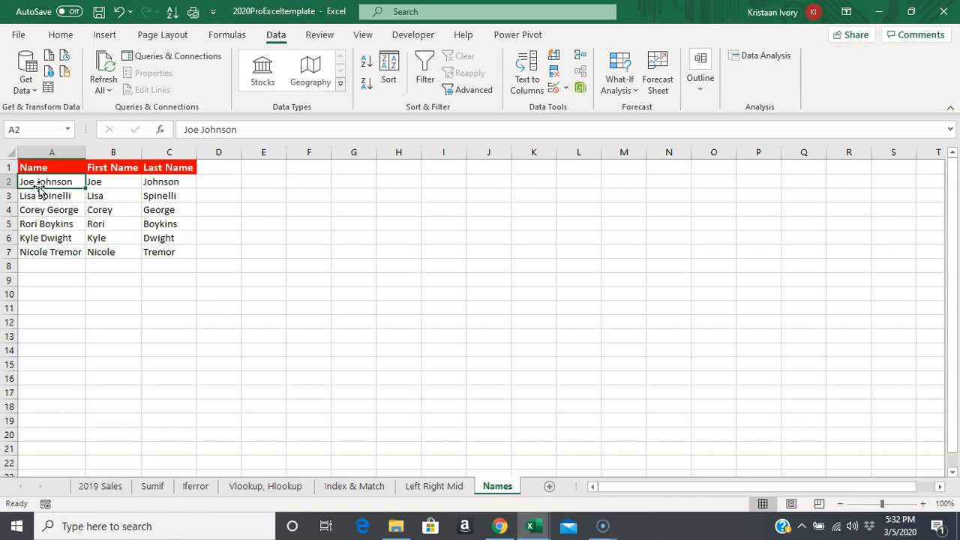
{"action": "left_click", "coordinate": [144, 184]}
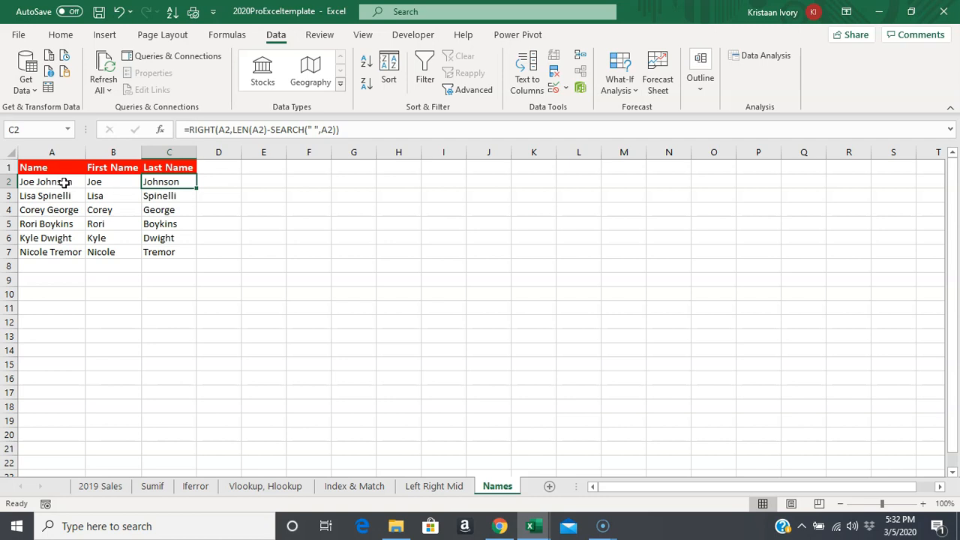
{"action": "left_click", "coordinate": [36, 195]}
{"action": "left_click", "coordinate": [60, 209]}
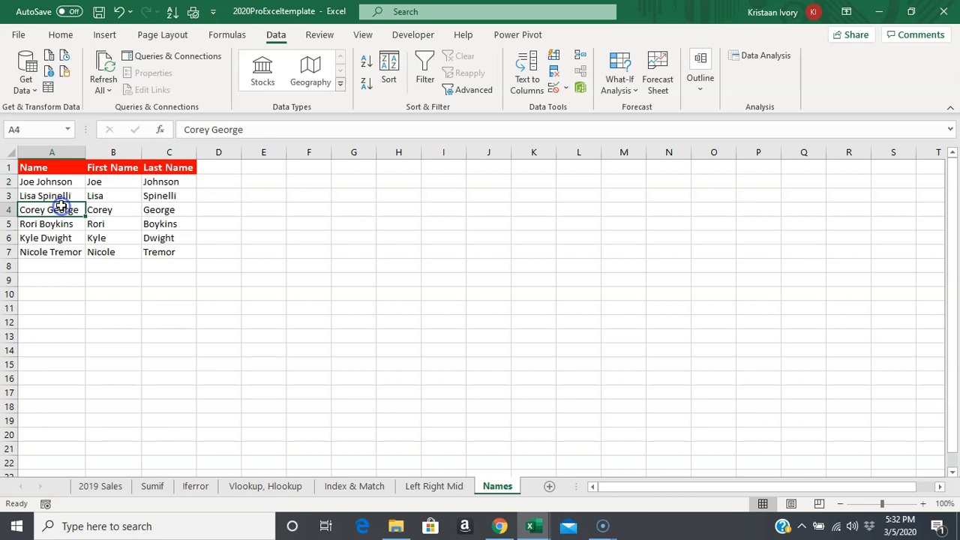
{"action": "left_click", "coordinate": [58, 196]}
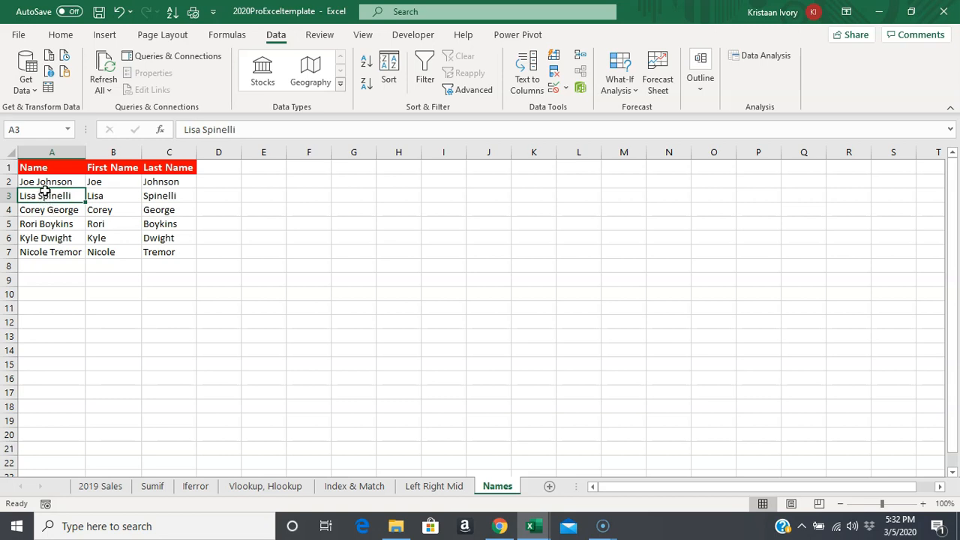
{"action": "left_click", "coordinate": [168, 196]}
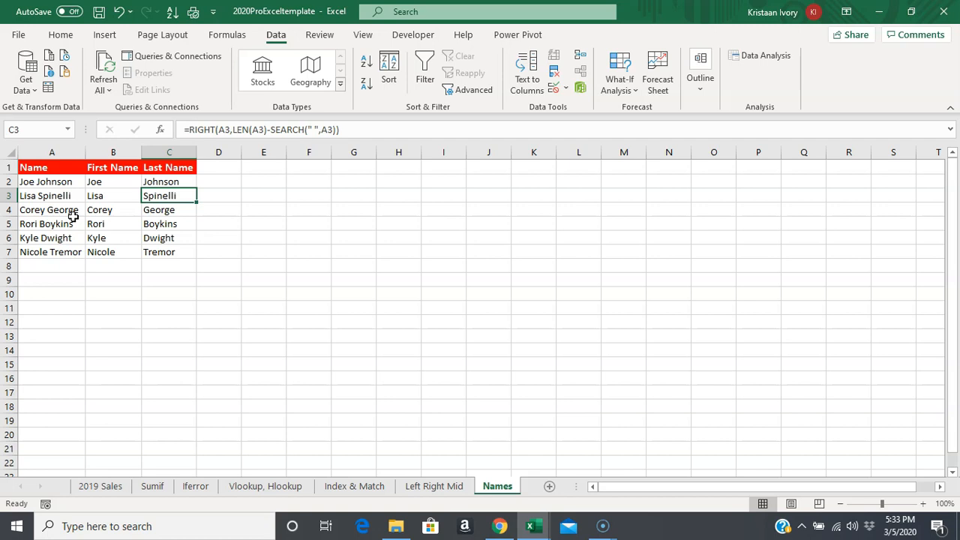
{"action": "left_click", "coordinate": [108, 183]}
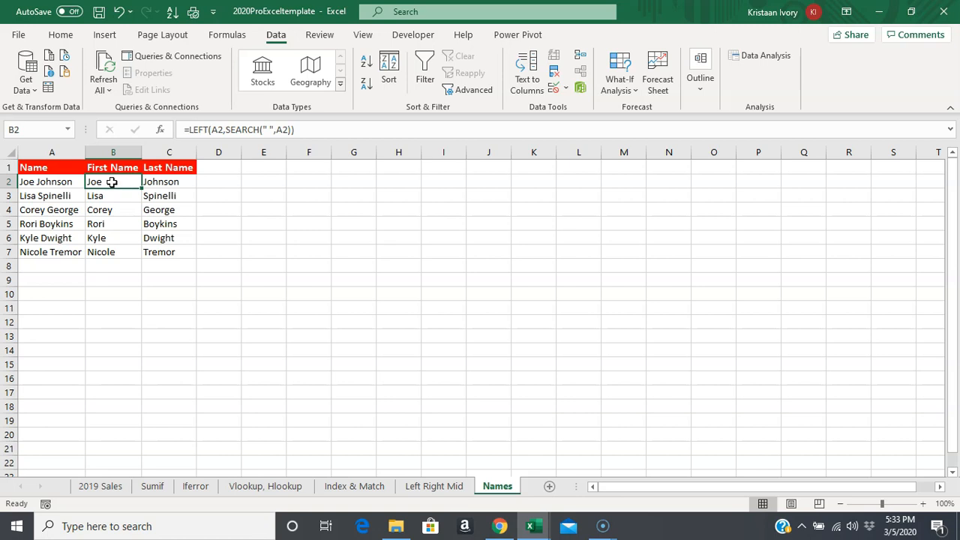
{"action": "left_click", "coordinate": [167, 184]}
{"action": "left_click", "coordinate": [178, 194]}
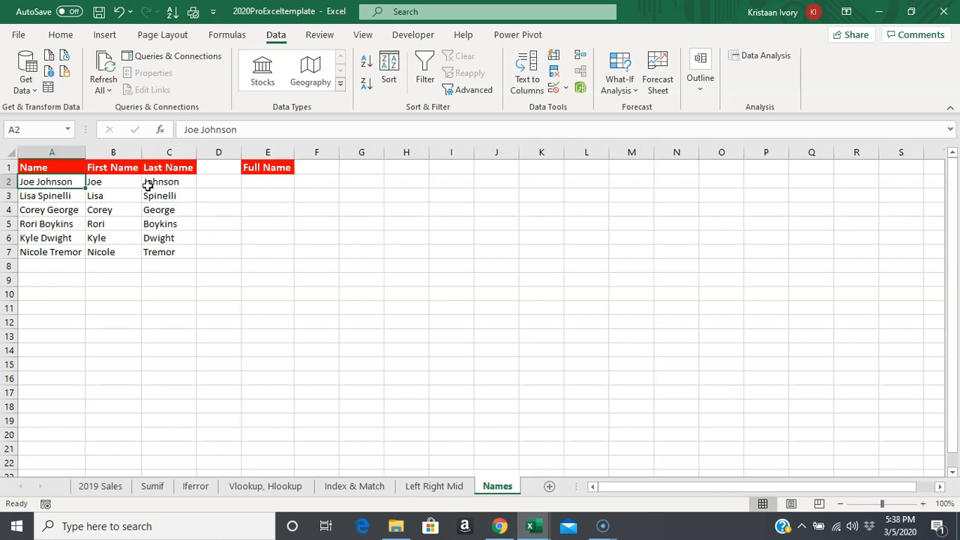
{"action": "left_click", "coordinate": [116, 192]}
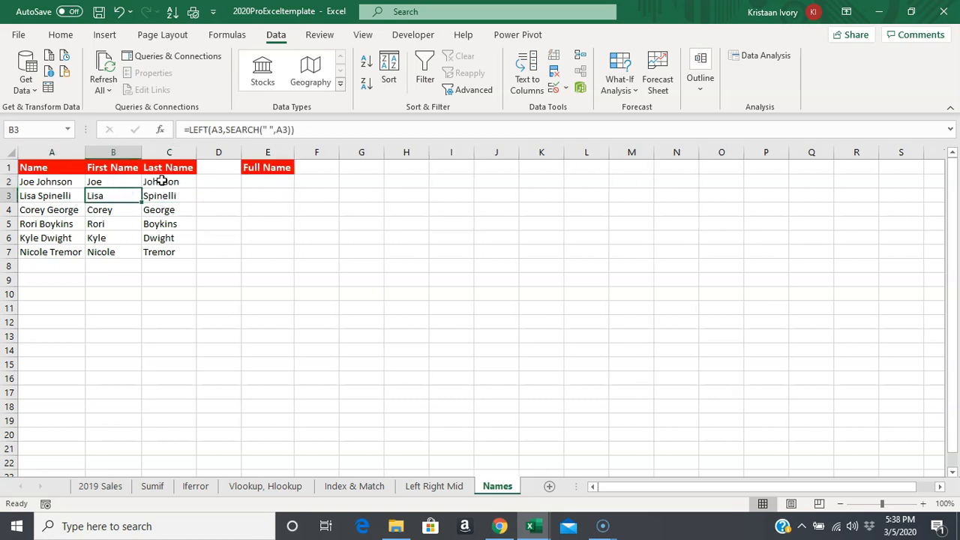
{"action": "left_click", "coordinate": [162, 182]}
{"action": "left_click", "coordinate": [105, 183]}
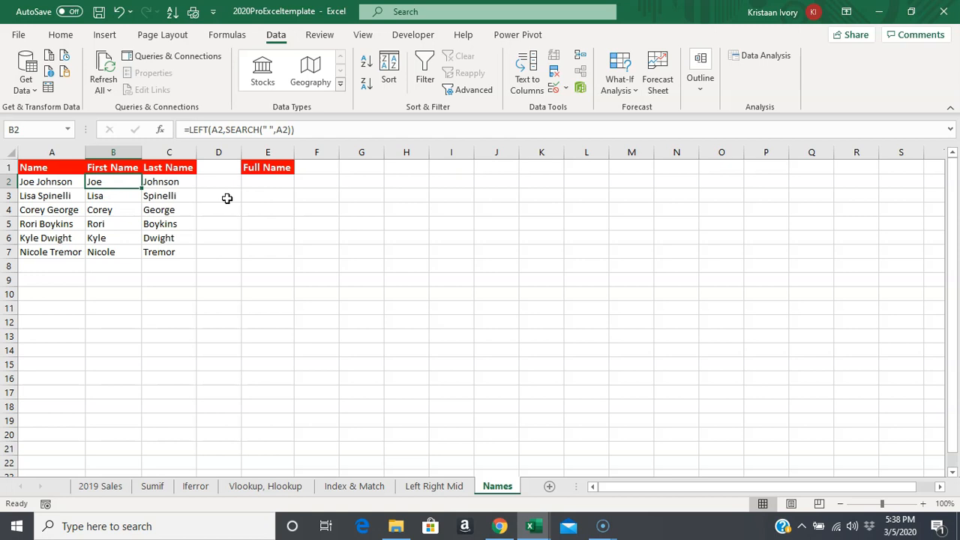
Enter =CONCATENATE(C2,", ",B2) in E2 under Full Name to join last name and first name with a comma.
{"action": "left_click", "coordinate": [261, 184]}
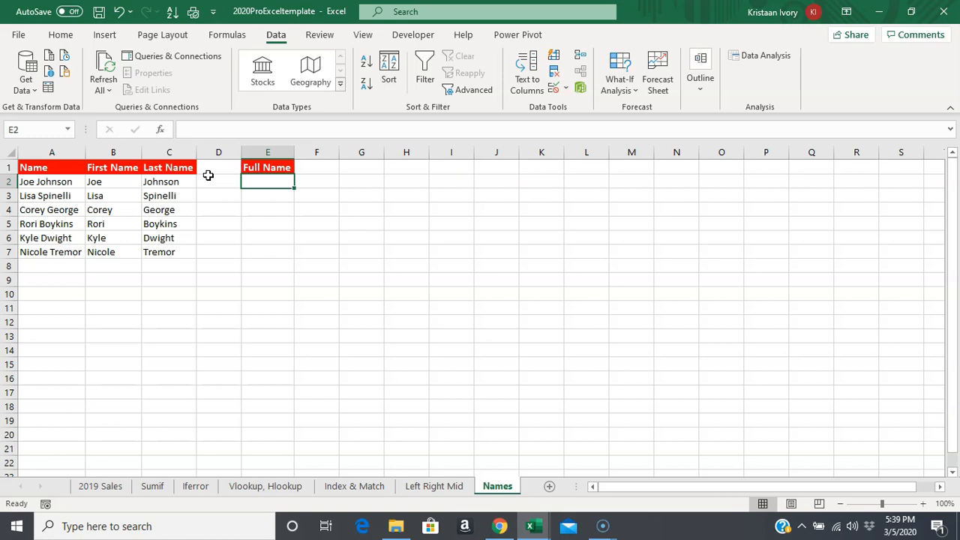
{"action": "type", "text": "=conc"}
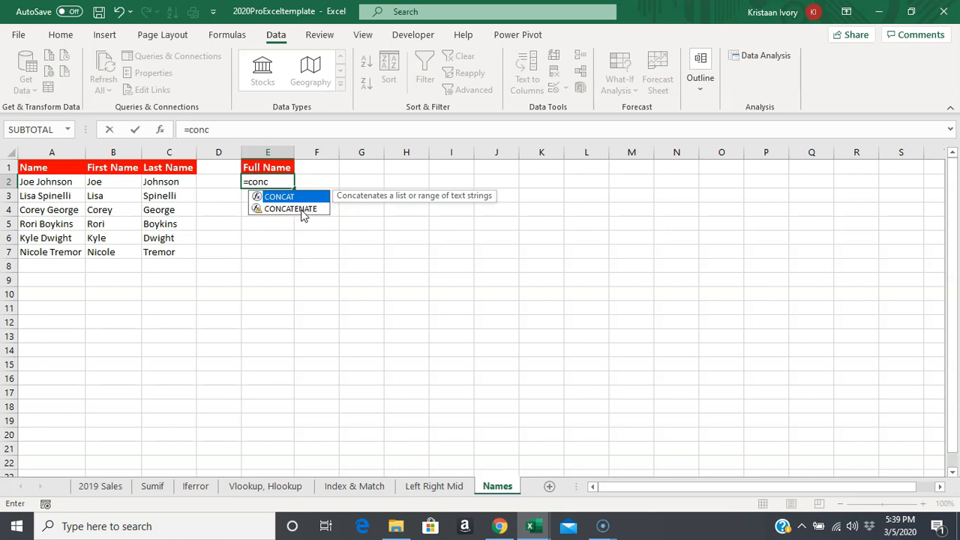
{"action": "left_click", "coordinate": [301, 209]}
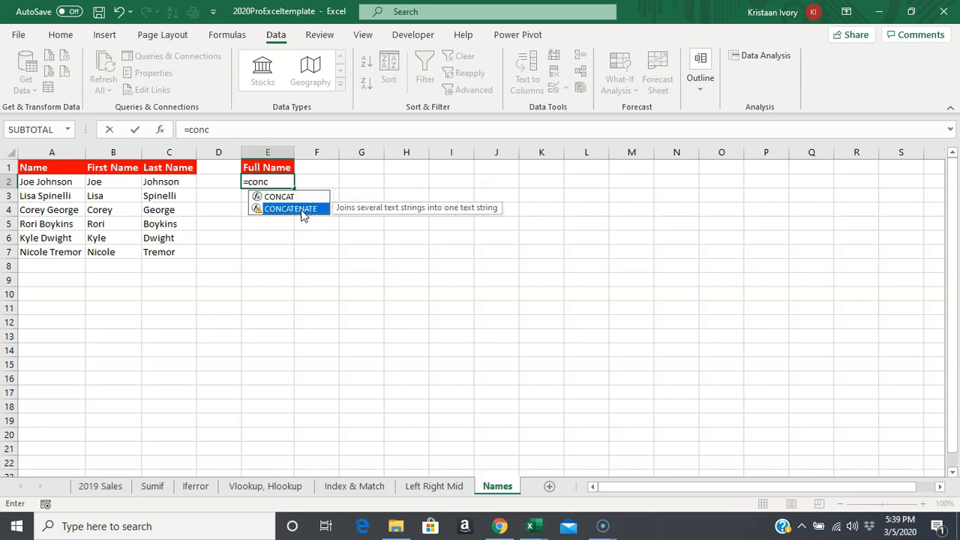
{"action": "double_click", "coordinate": [300, 210]}
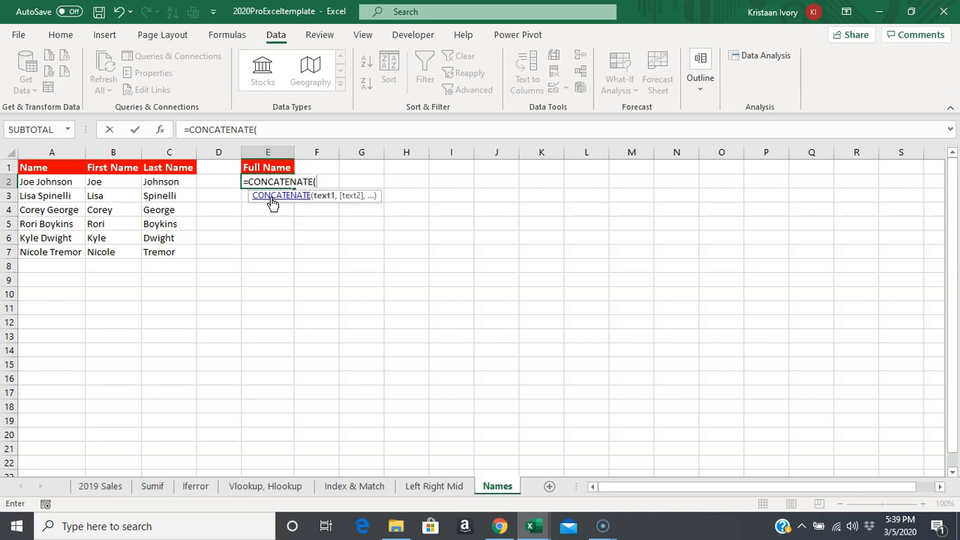
{"action": "left_click", "coordinate": [162, 182]}
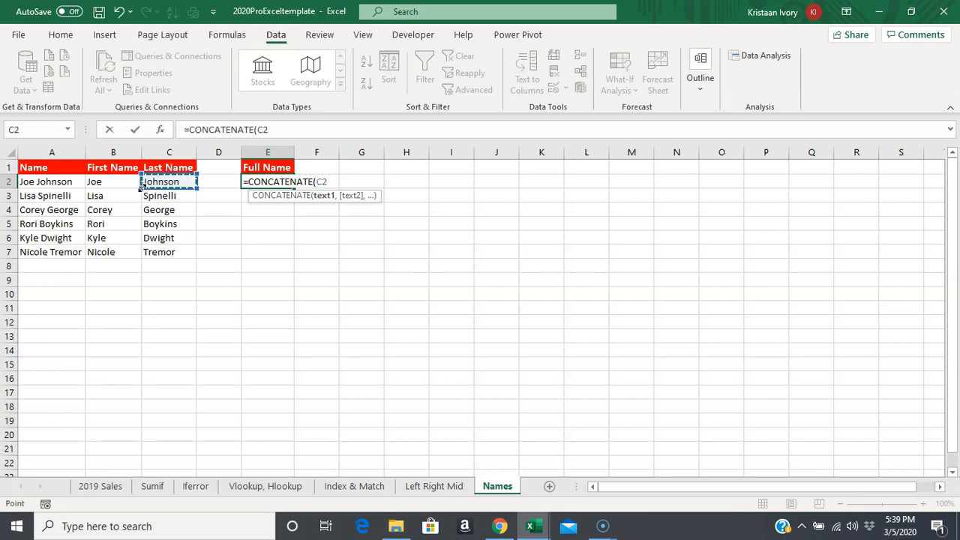
{"action": "type", "text": ","}
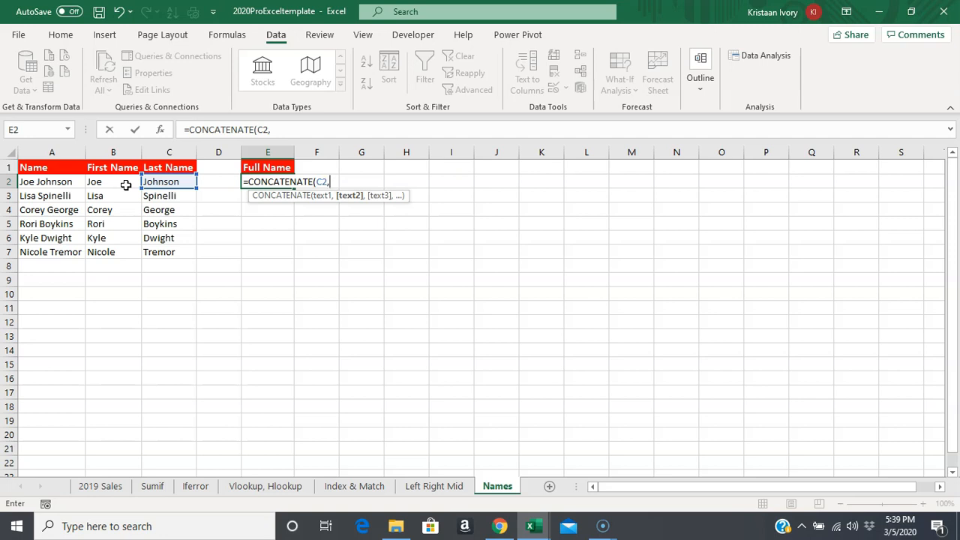
{"action": "type", "text": "\", \","}
{"action": "left_click", "coordinate": [113, 181]}
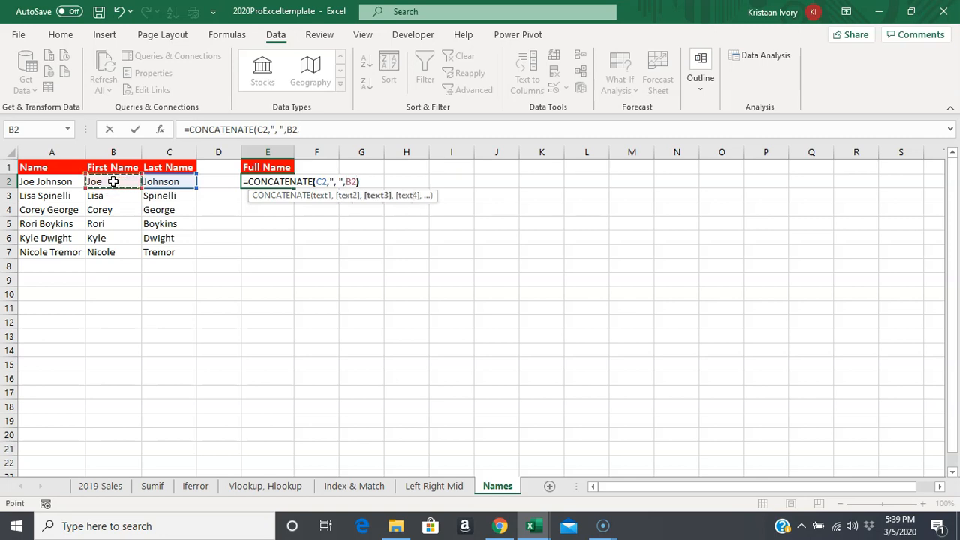
{"action": "type", "text": ")"}
{"action": "key", "text": "Return"}
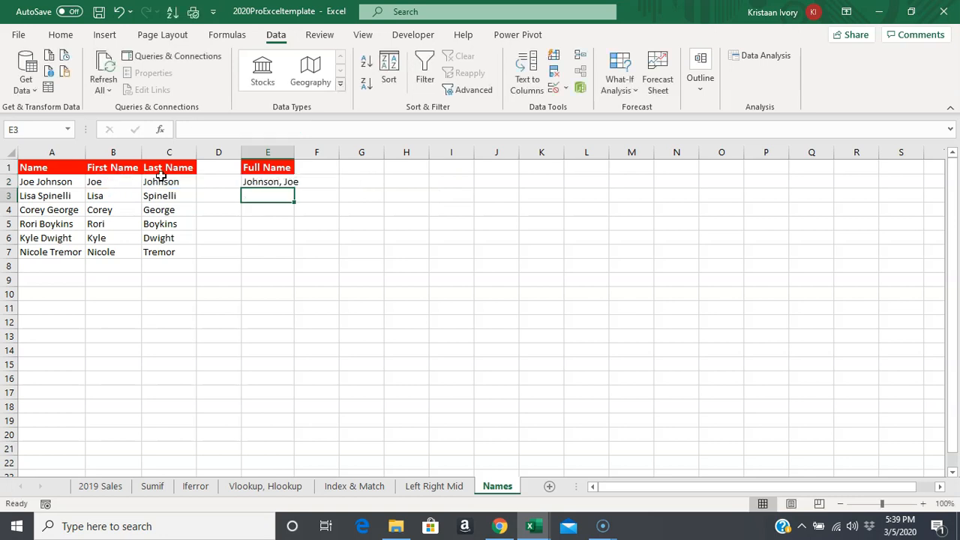
Widen column E slightly and fill the CONCATENATE formula from E2 down through E7, checking the copied formulas.
{"action": "left_click_drag", "start_coordinate": [294, 152], "coordinate": [309, 152]}
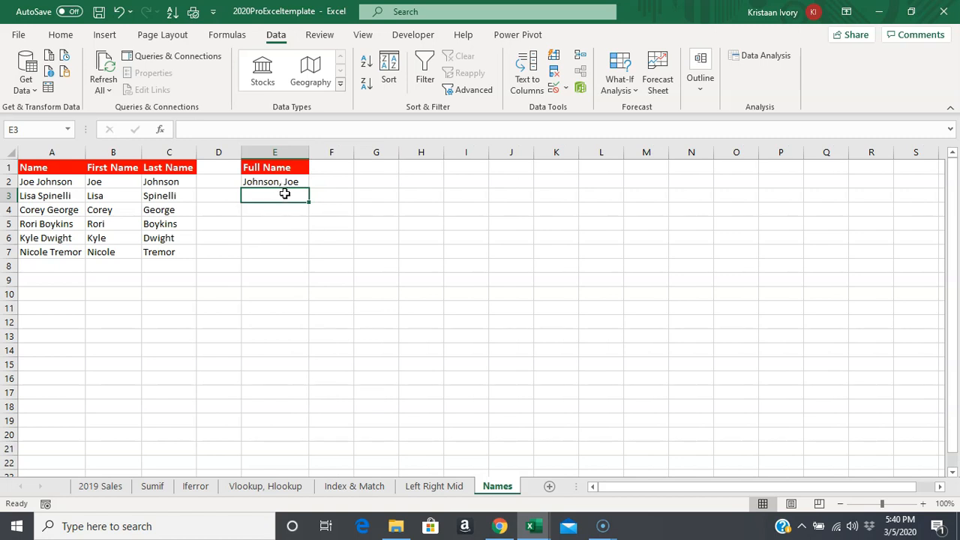
{"action": "left_click", "coordinate": [264, 182]}
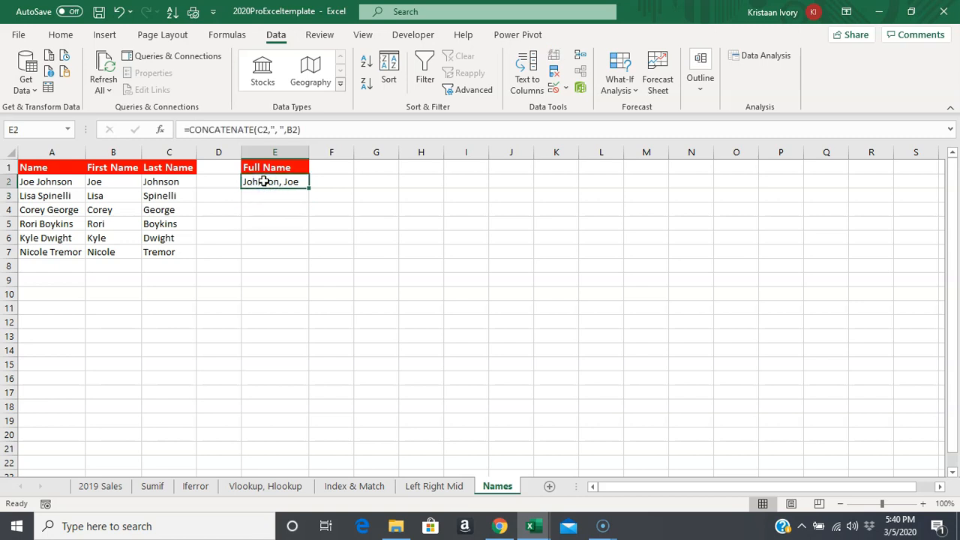
{"action": "key", "text": "shift+Down"}
{"action": "key", "text": "shift+Down"}
{"action": "key", "text": "shift+Down"}
{"action": "key", "text": "shift+Down"}
{"action": "key", "text": "shift+Down"}
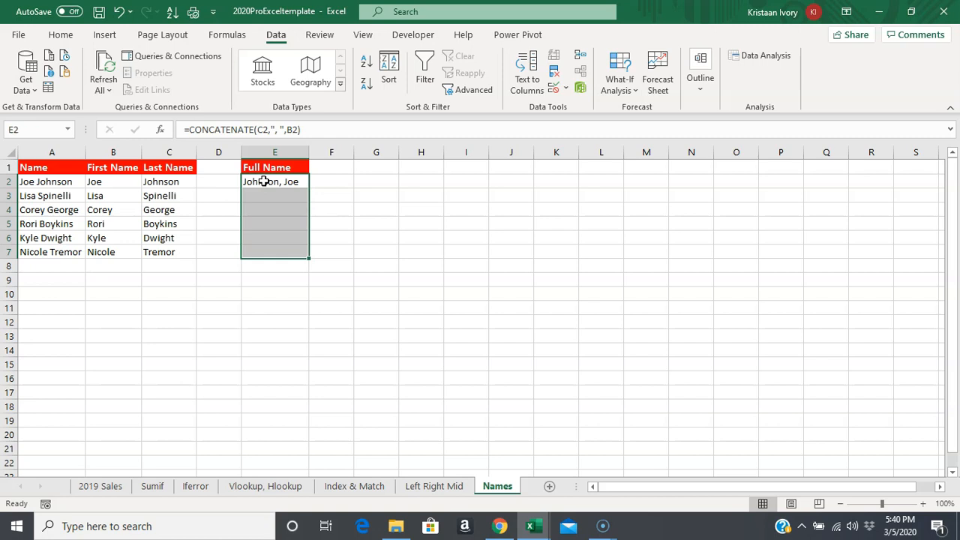
{"action": "key", "text": "ctrl+d"}
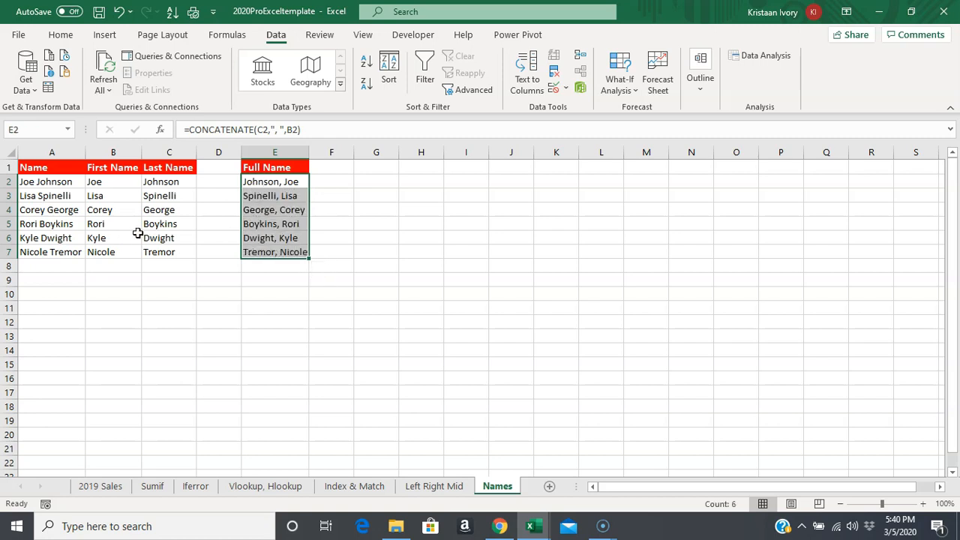
{"action": "left_click", "coordinate": [250, 211]}
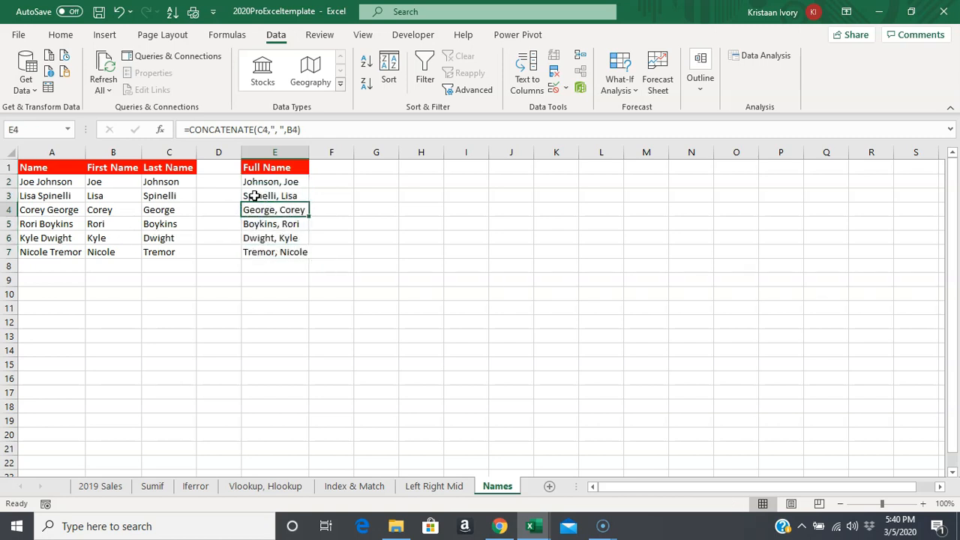
{"action": "left_click", "coordinate": [278, 239]}
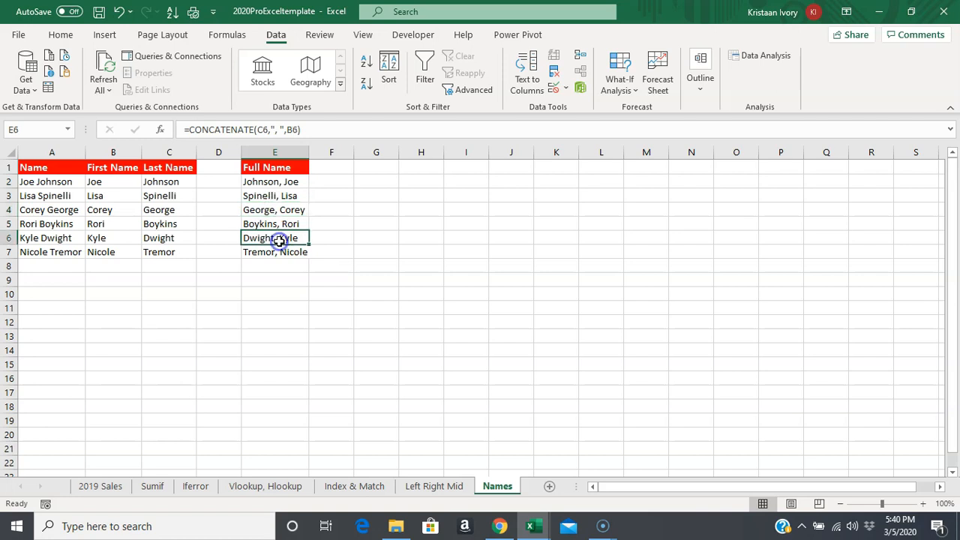